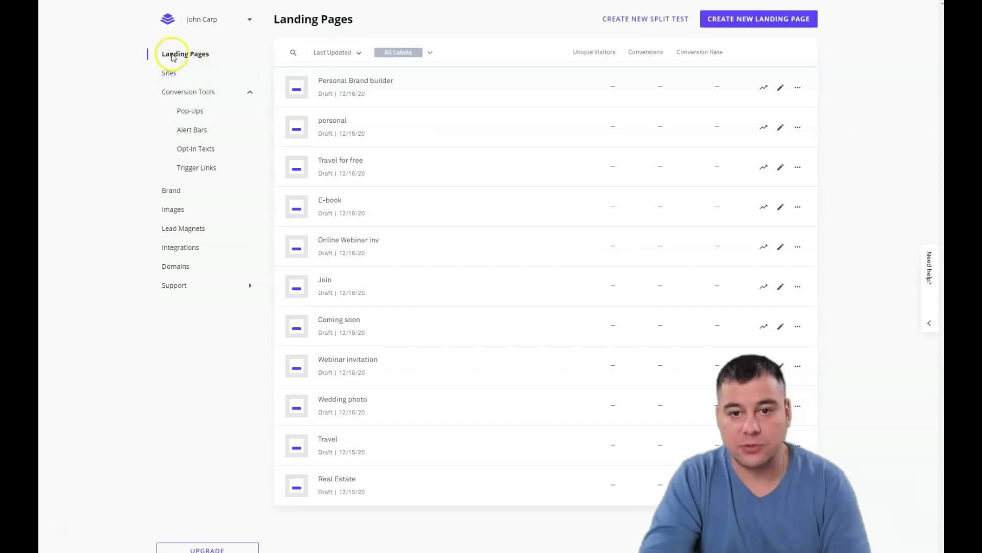
# Start a new landing page, scroll the template gallery, and preview the Fitness Freebie Opt-in Page.
pyautogui.click(739, 18)
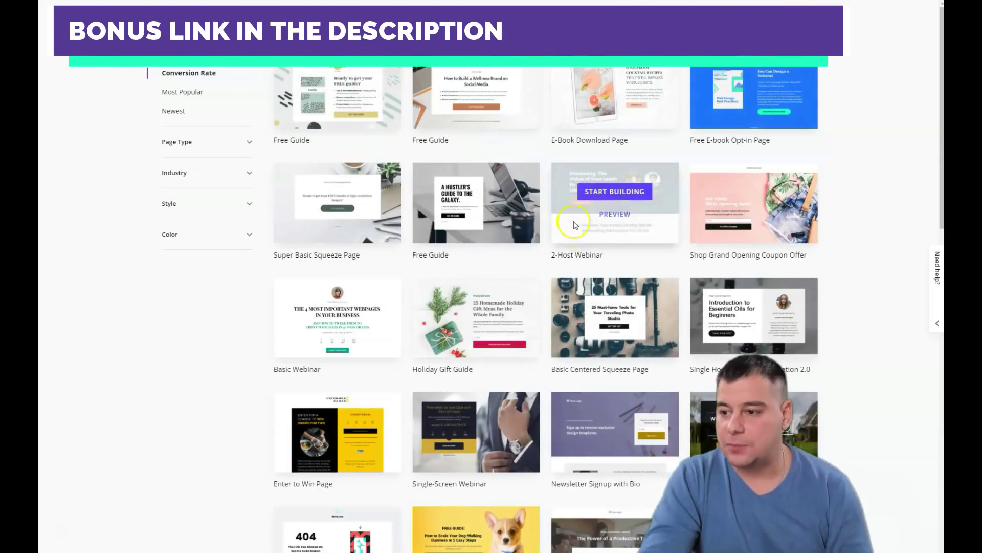
pyautogui.scroll(-10, 573, 223)
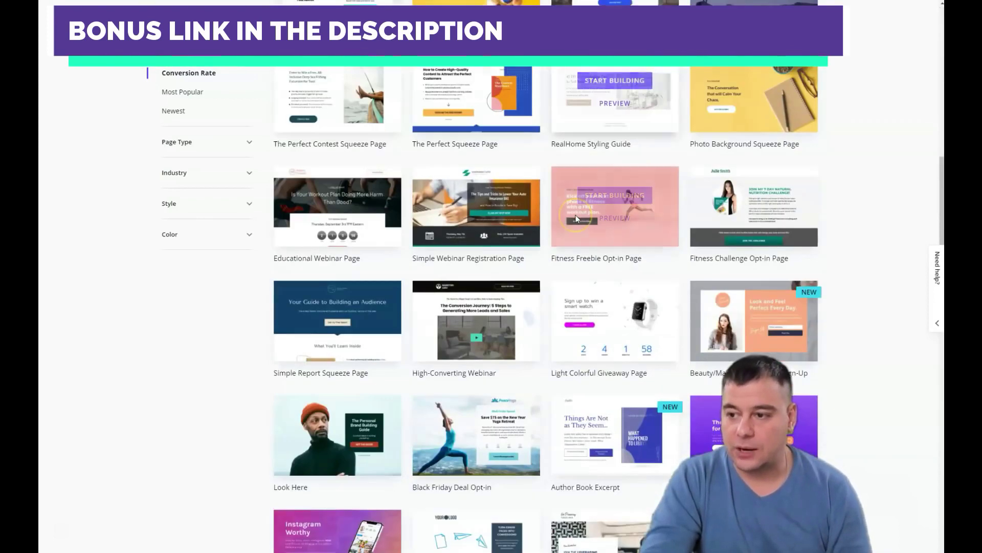
pyautogui.scroll(1, 577, 220)
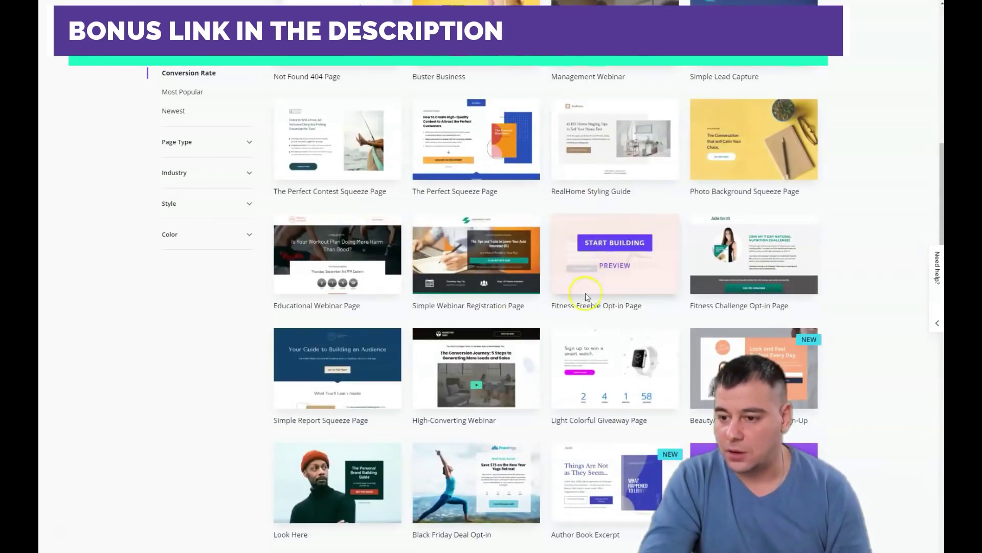
pyautogui.click(611, 271)
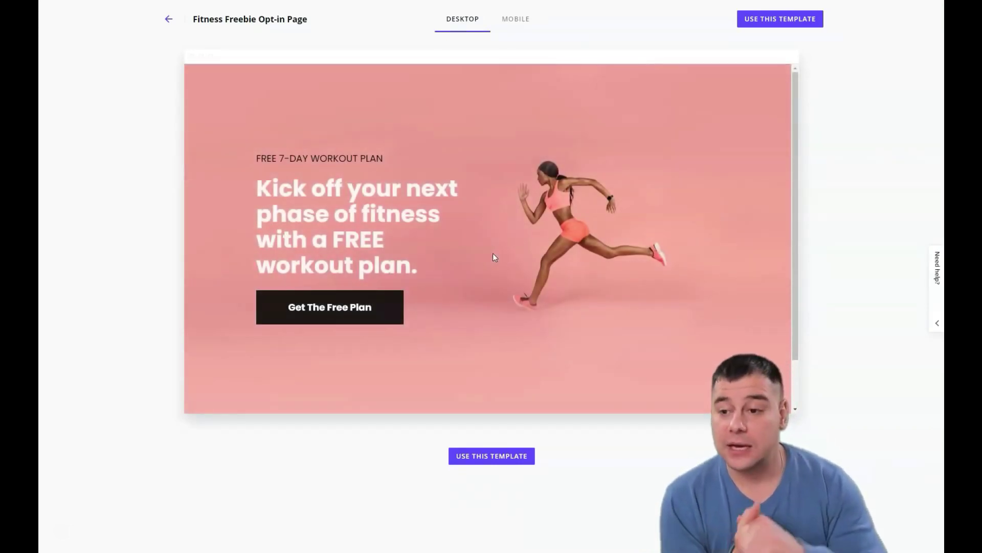
# Look over the Fitness Freebie template preview and choose Use This Template.
pyautogui.click(502, 250)
pyautogui.scroll(-2, 507, 238)
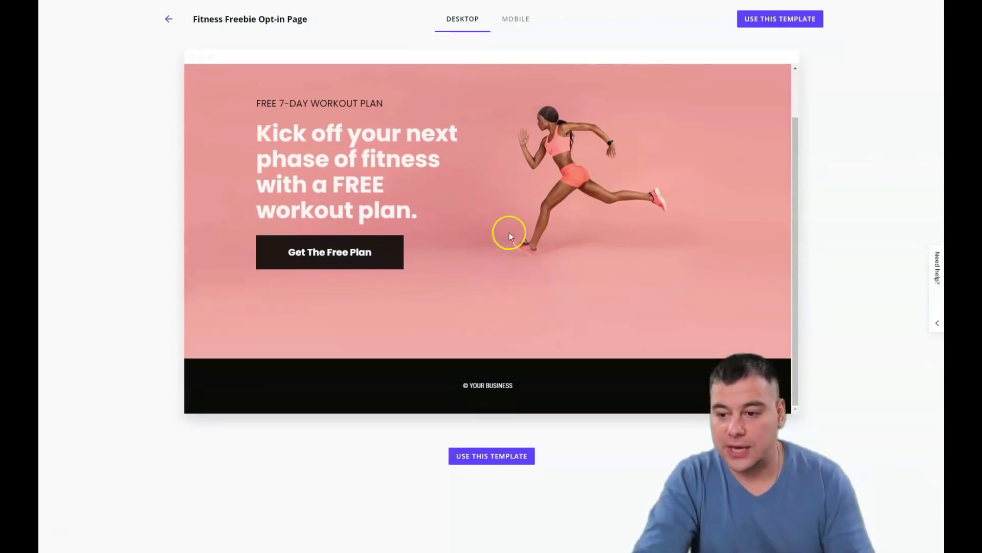
pyautogui.scroll(2, 509, 236)
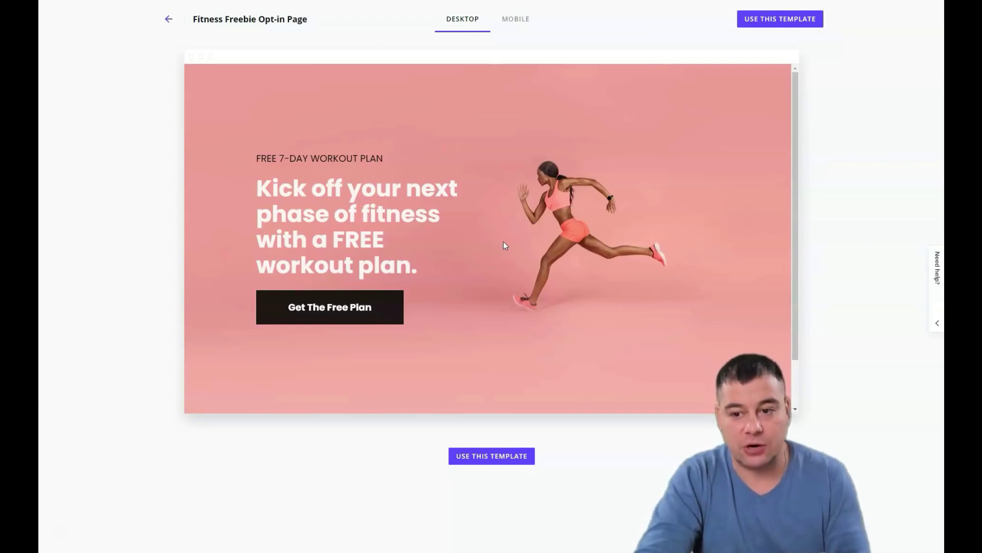
pyautogui.click(495, 455)
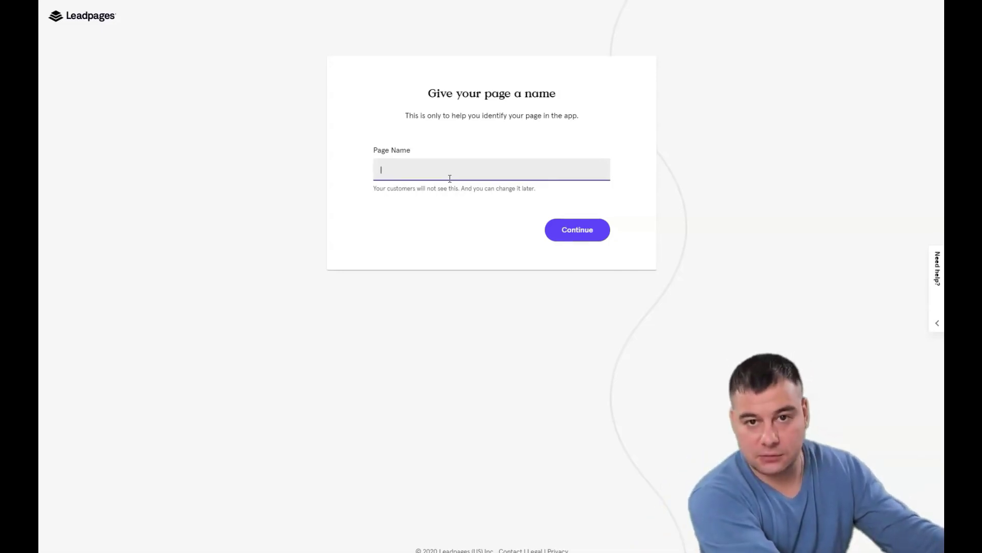
# Paste 'Free Fitness plan' as the page name and continue into the editor to view the hero.
pyautogui.write('Free Fitness plan')
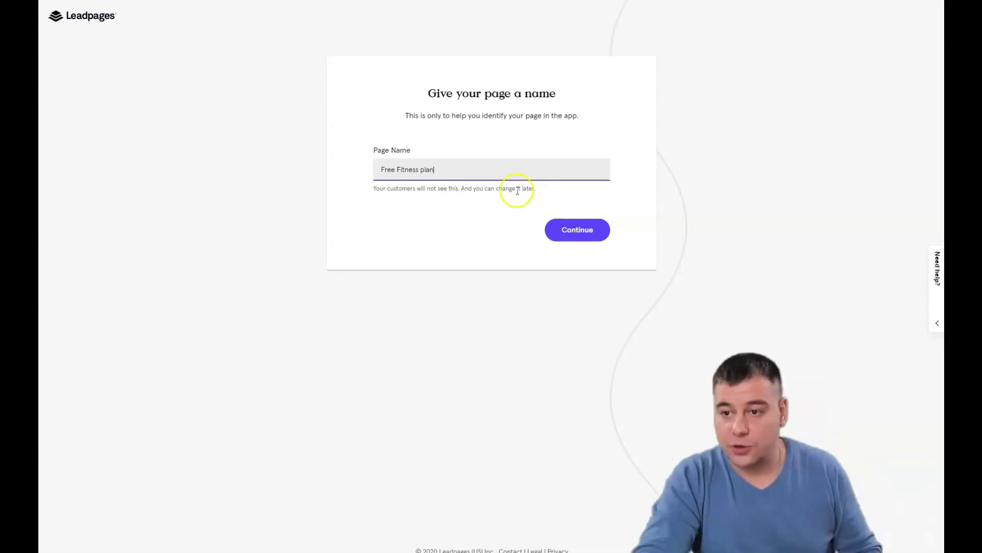
pyautogui.click(595, 230)
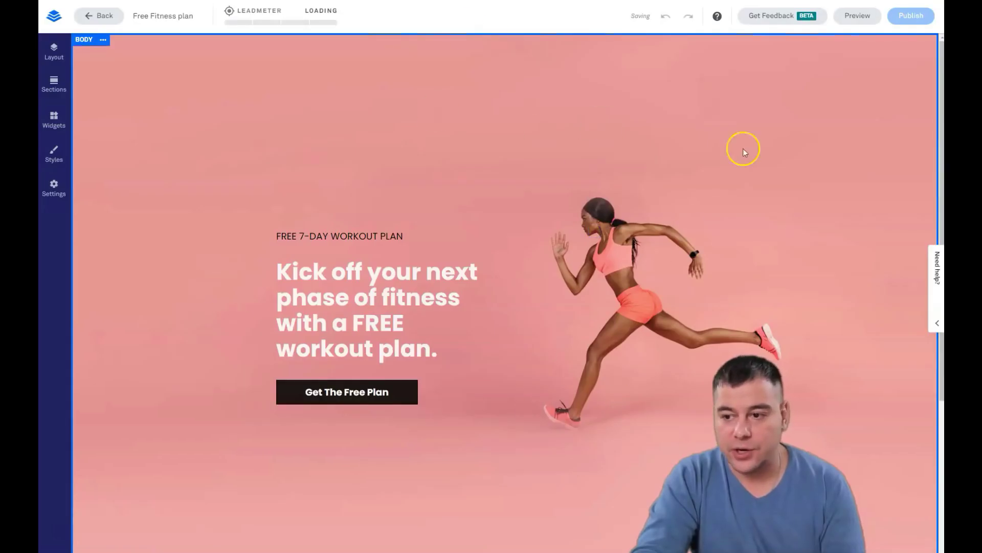
pyautogui.scroll(-5, 548, 259)
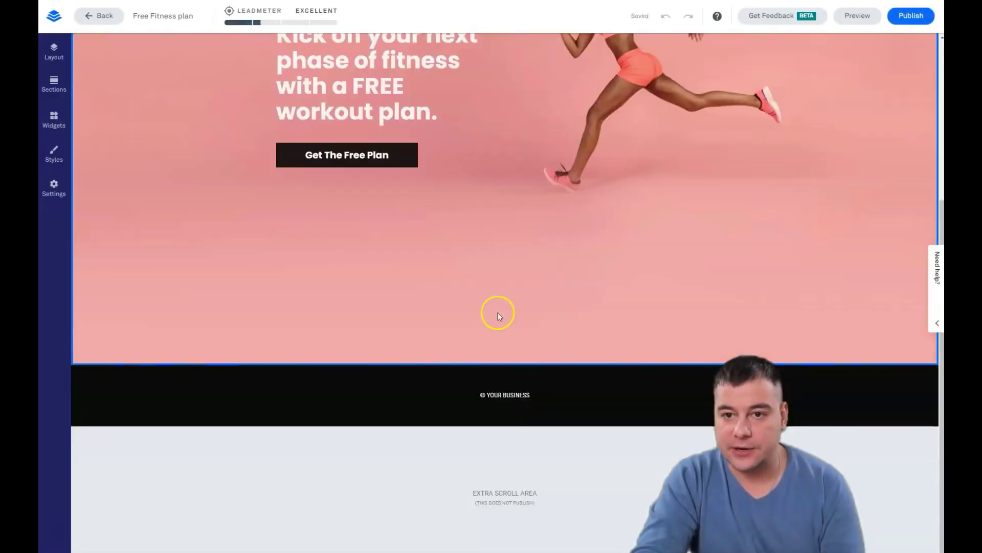
pyautogui.scroll(5, 473, 273)
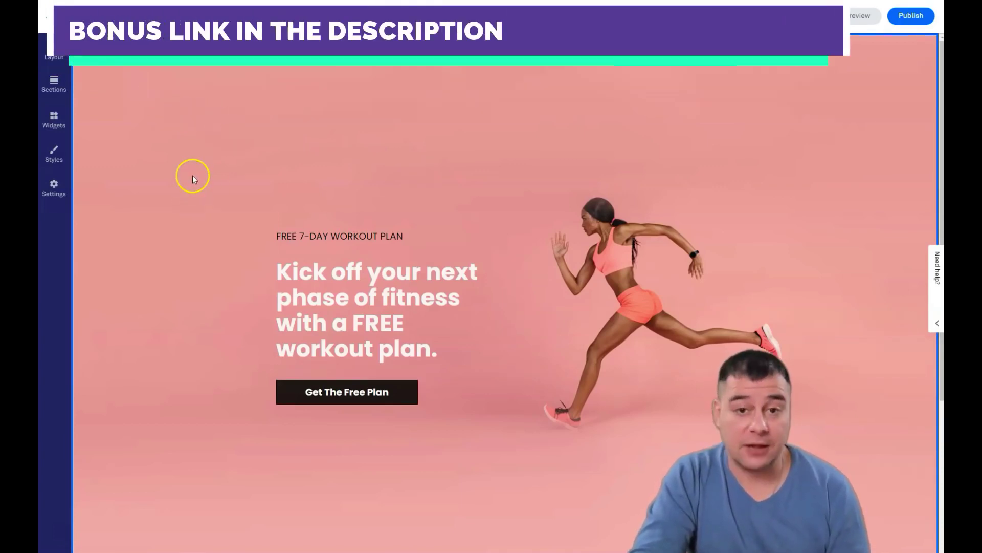
# From the Layout panel, add the first About layout as a new section.
pyautogui.click(56, 58)
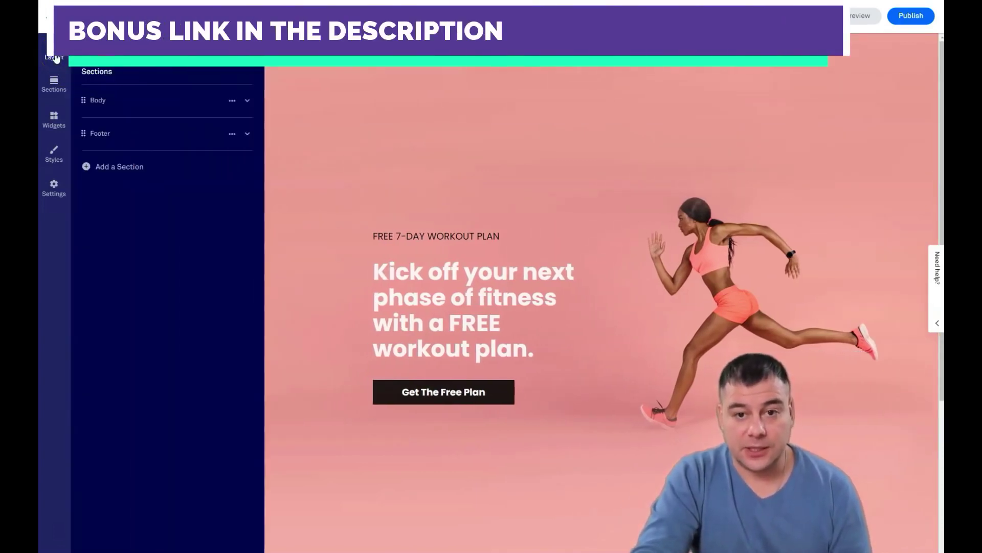
pyautogui.click(86, 169)
pyautogui.click(100, 126)
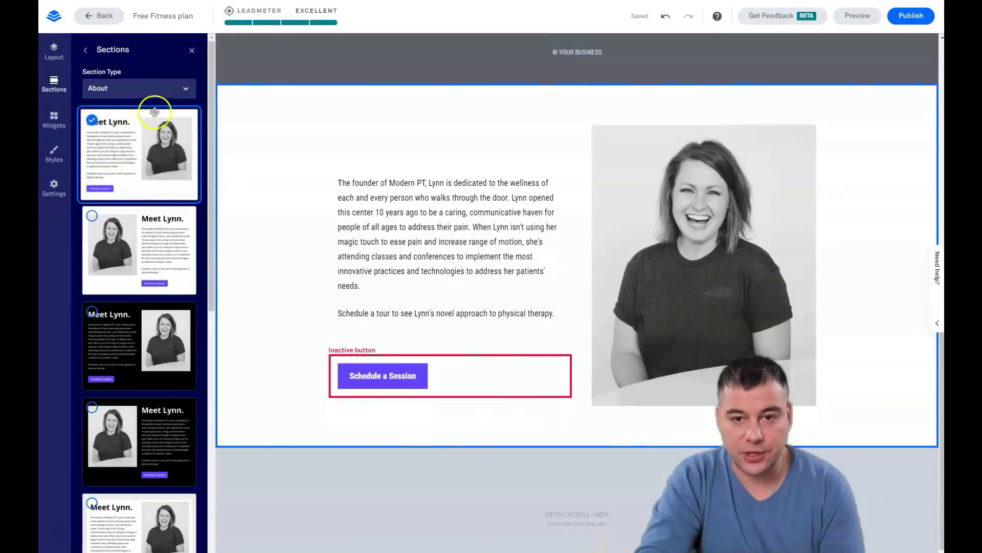
# Browse the Call to Action, Contact Us, FAQs and Hero section type layouts.
pyautogui.click(187, 90)
pyautogui.click(117, 129)
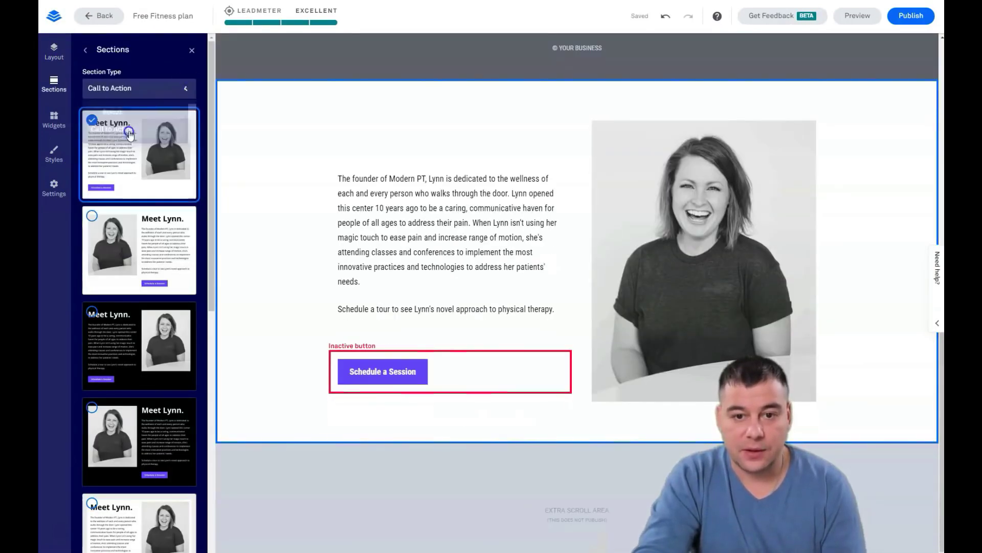
pyautogui.click(187, 94)
pyautogui.click(123, 154)
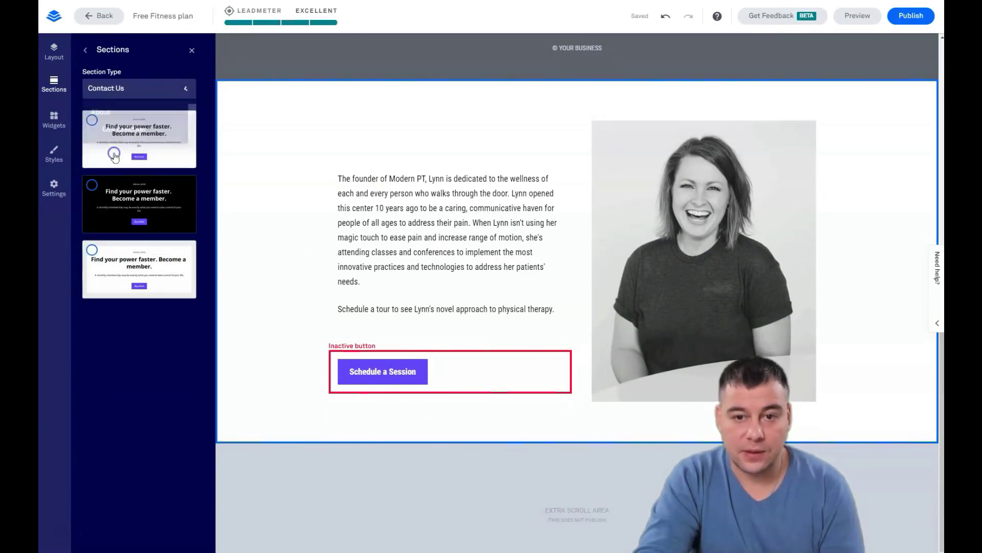
pyautogui.click(190, 98)
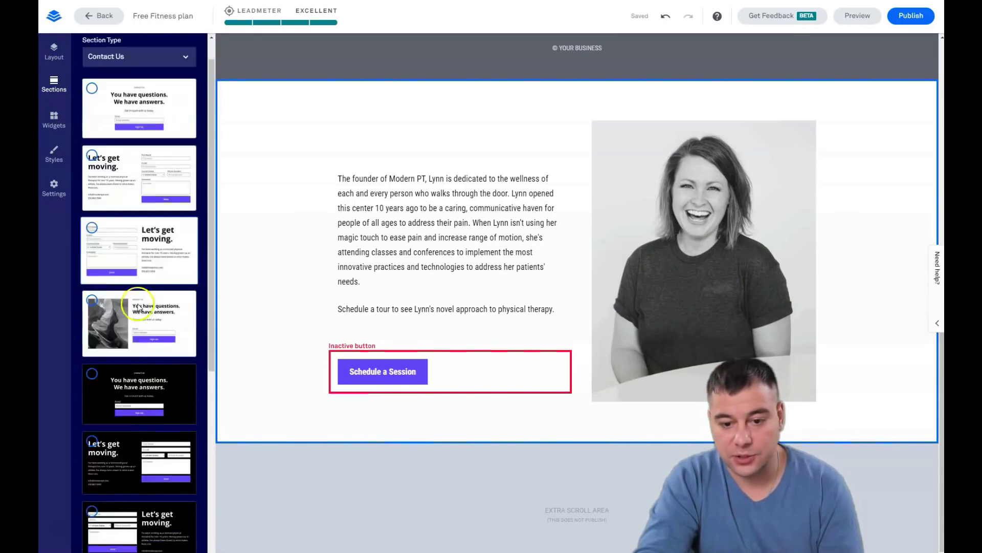
pyautogui.scroll(-8, 137, 301)
pyautogui.scroll(8, 137, 301)
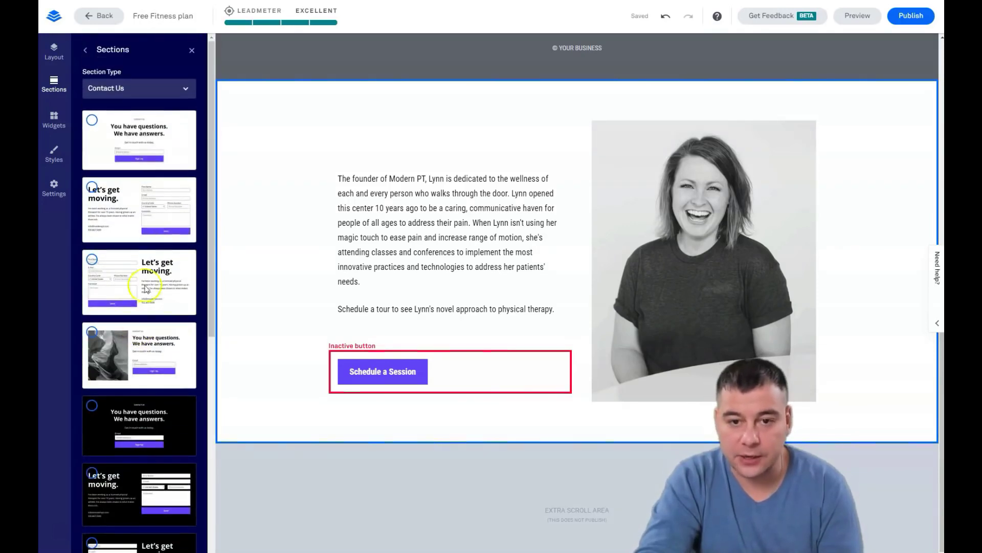
pyautogui.click(184, 91)
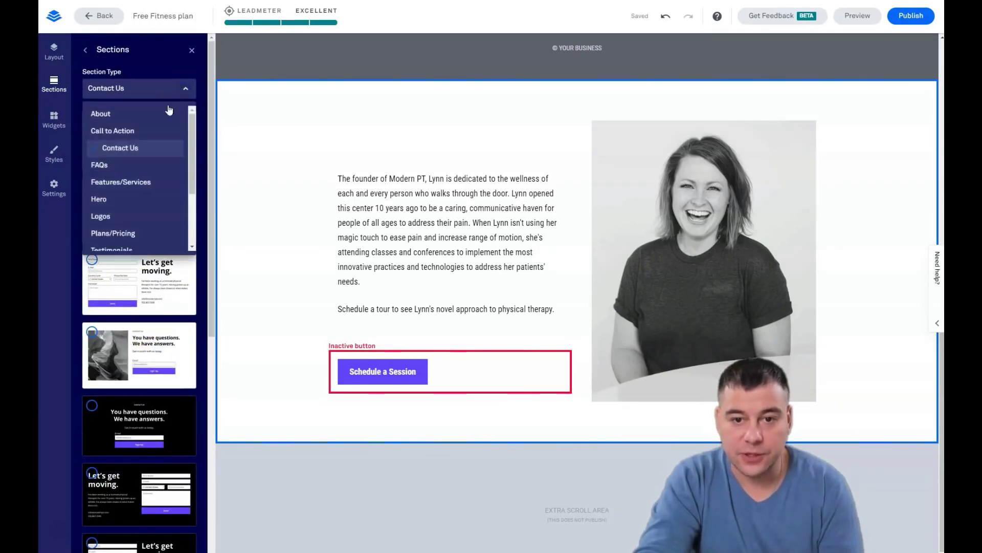
pyautogui.click(125, 167)
pyautogui.scroll(-4, 158, 191)
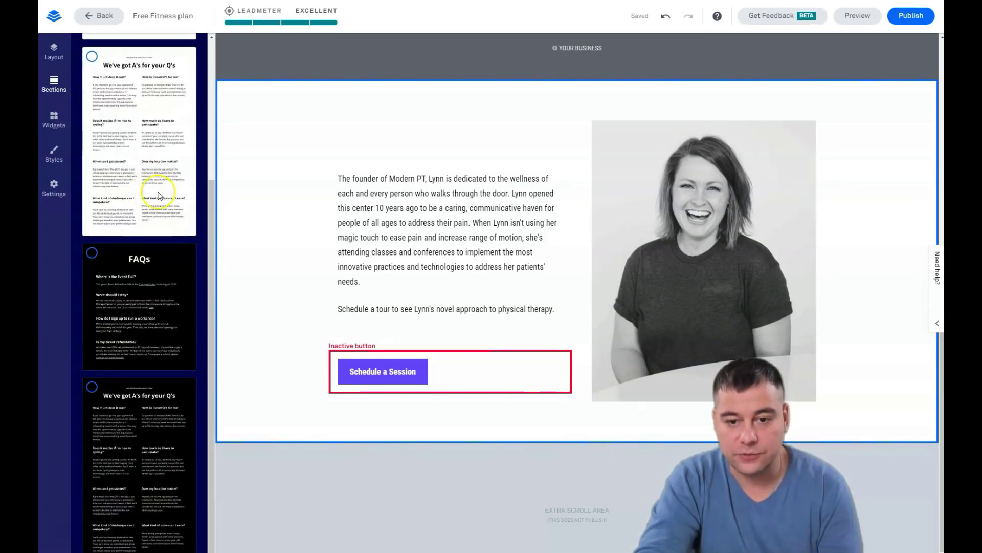
pyautogui.scroll(4, 158, 193)
pyautogui.click(185, 91)
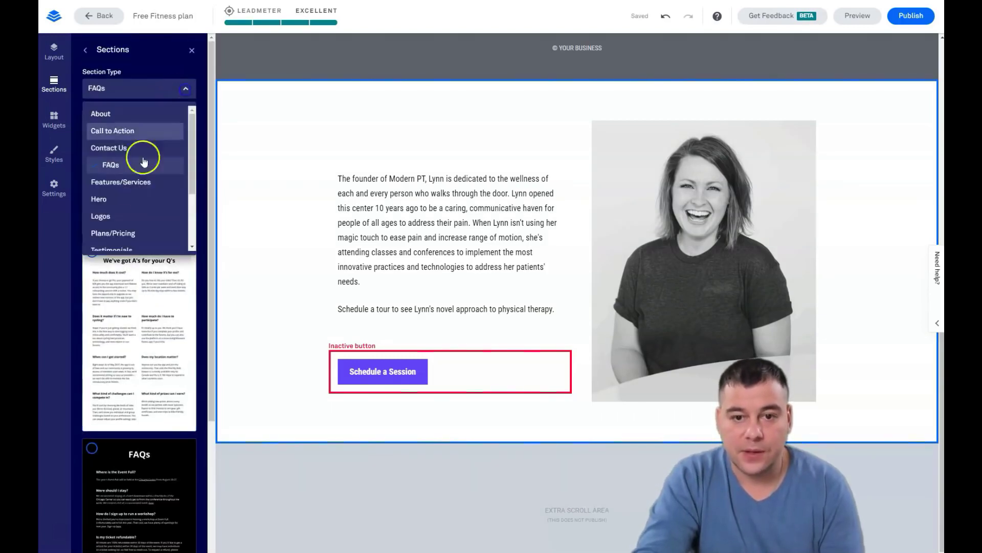
pyautogui.click(132, 193)
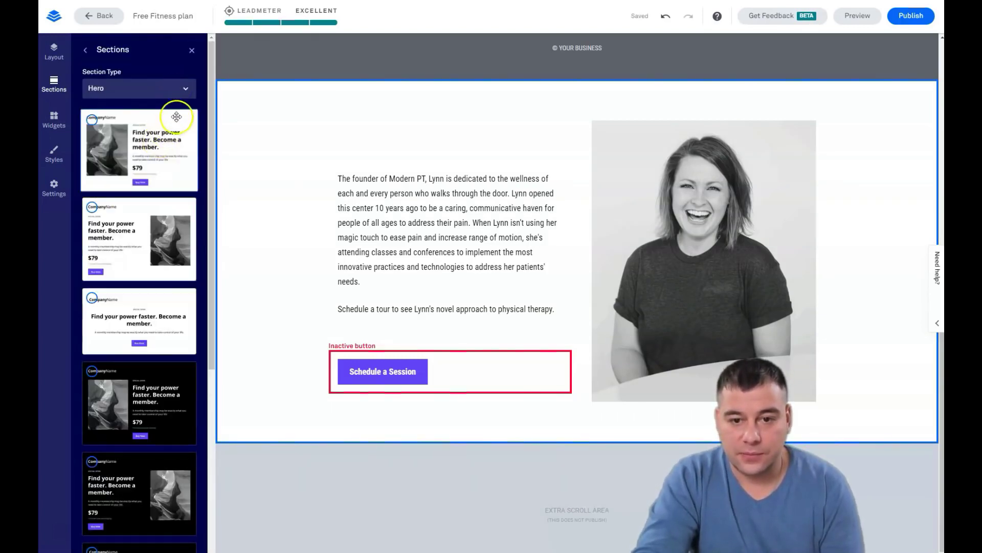
# Check the Text & Image layouts, then close the Sections panel and review the page.
pyautogui.click(185, 88)
pyautogui.scroll(-3, 138, 226)
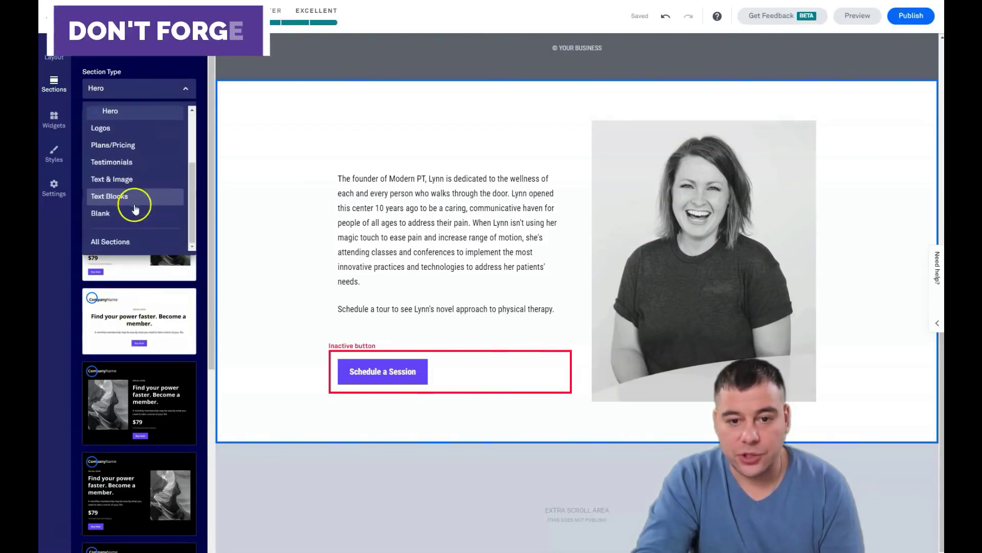
pyautogui.click(129, 179)
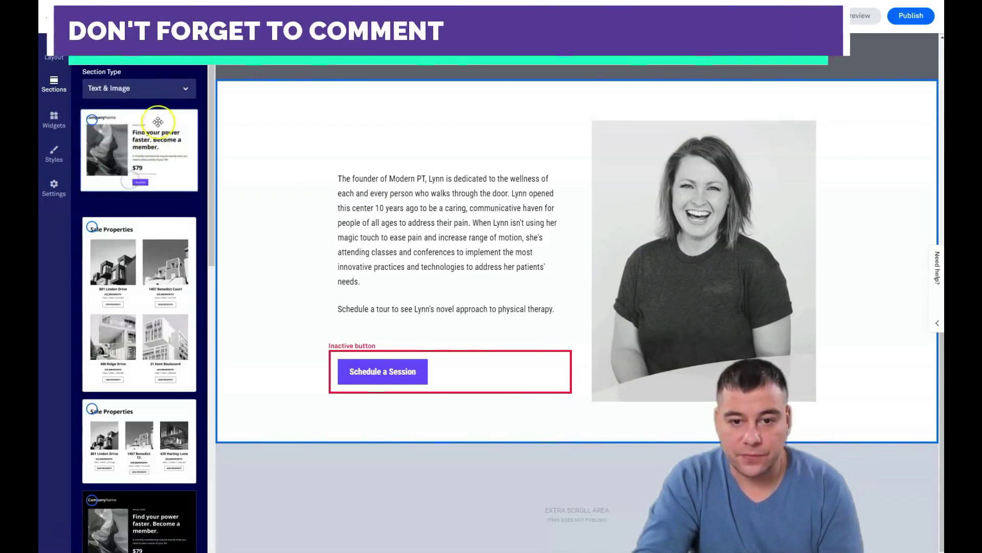
pyautogui.click(186, 90)
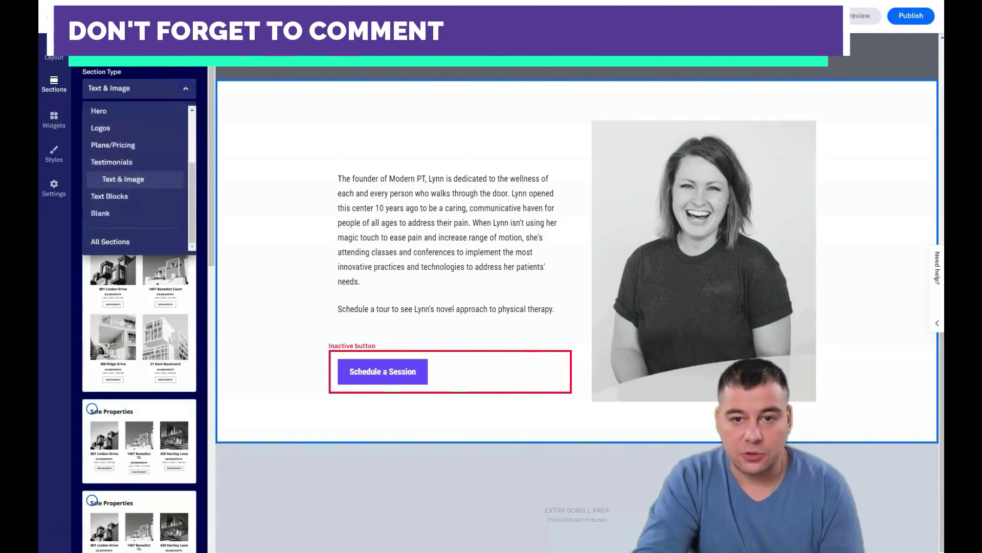
pyautogui.click(193, 62)
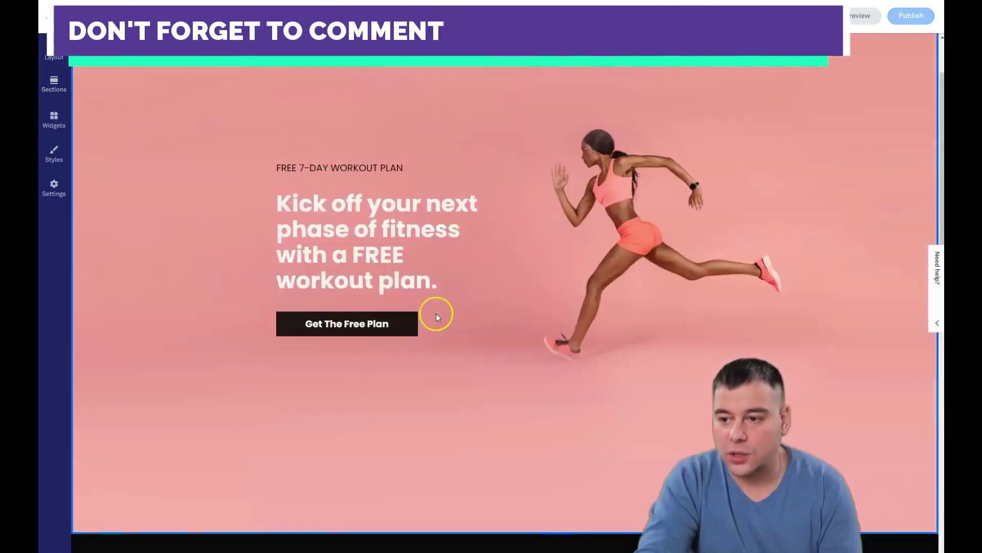
pyautogui.scroll(-10, 430, 302)
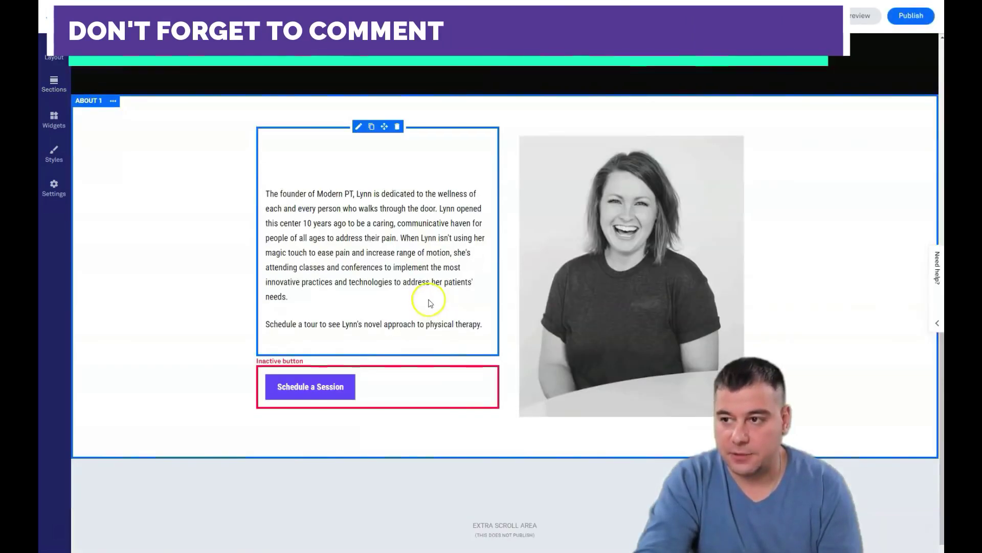
pyautogui.scroll(3, 219, 300)
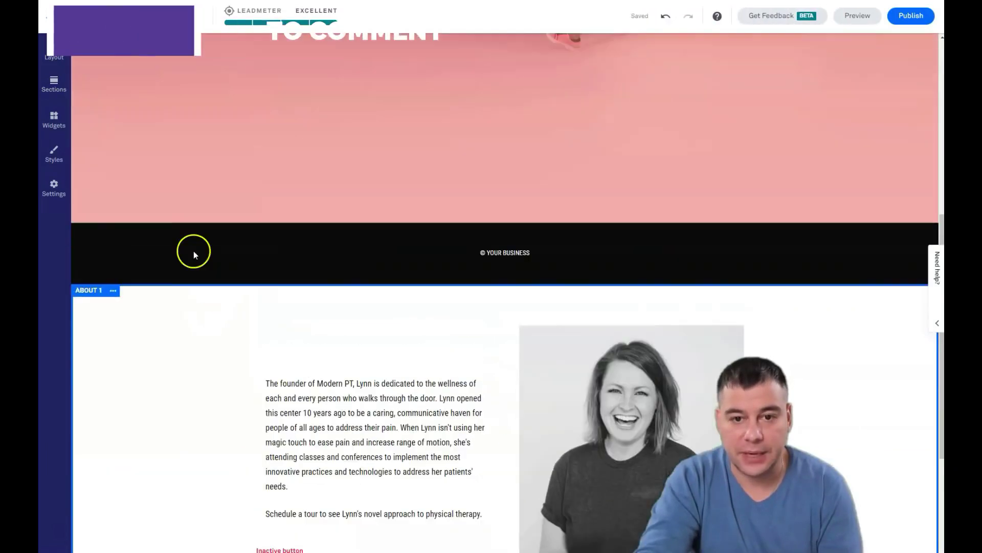
pyautogui.scroll(-4, 149, 330)
pyautogui.scroll(2, 150, 324)
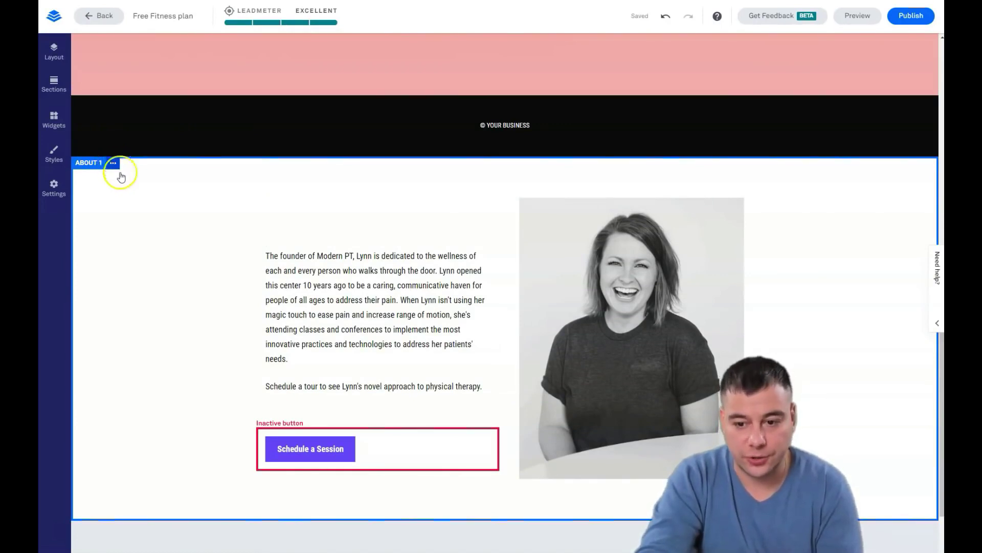
# Drag Text, Image + Text, Image and Button widgets into the About section.
pyautogui.click(53, 127)
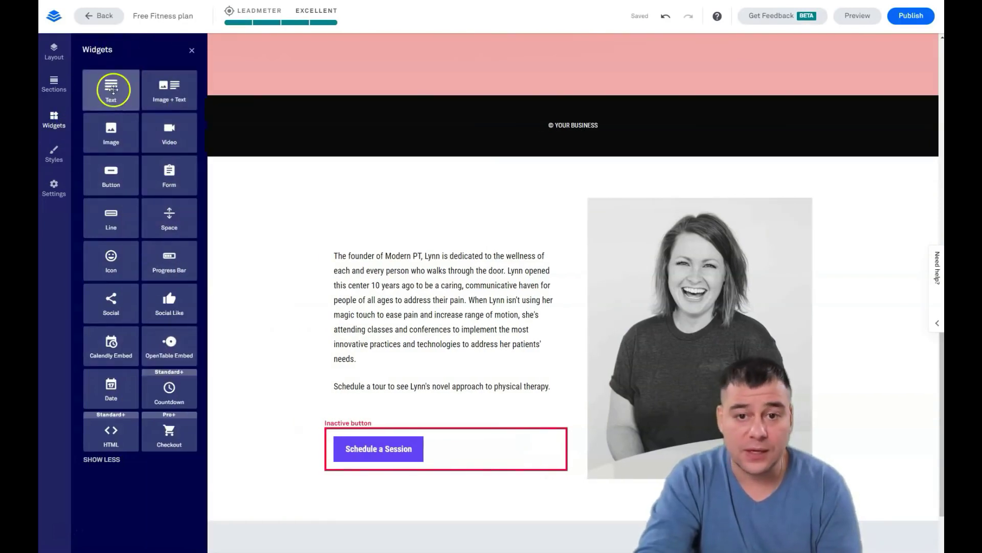
pyautogui.moveTo(113, 89); pyautogui.dragTo(464, 203)
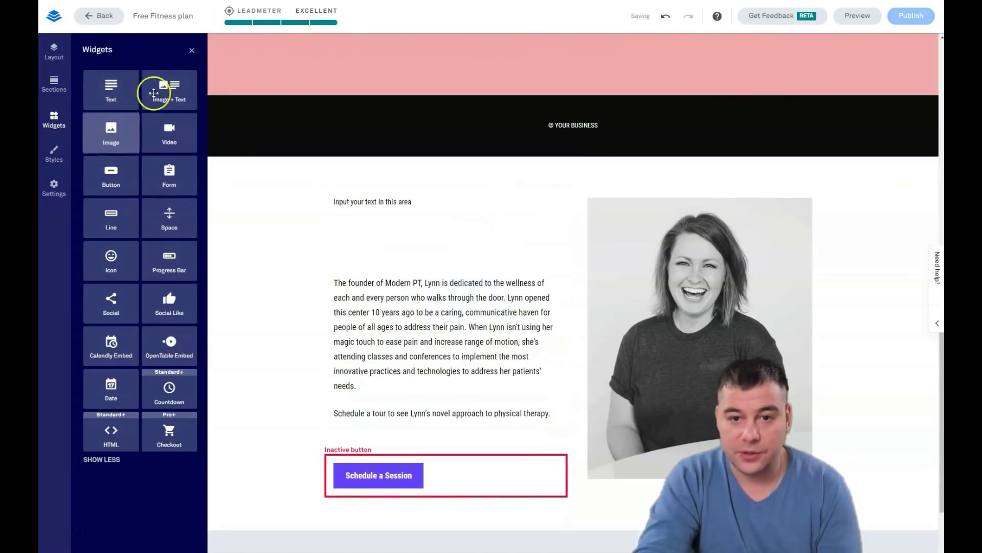
pyautogui.moveTo(166, 86); pyautogui.dragTo(457, 225)
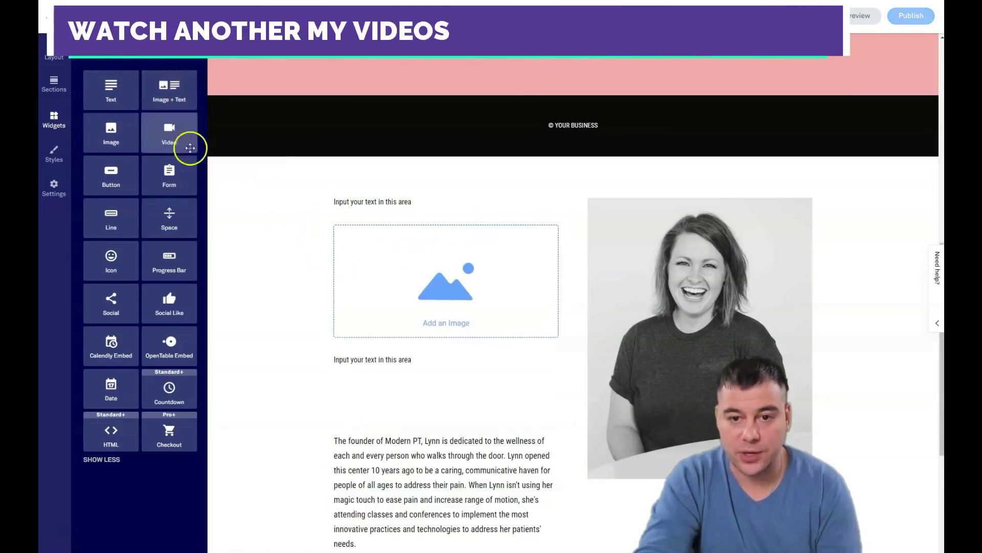
pyautogui.moveTo(108, 136); pyautogui.dragTo(442, 413)
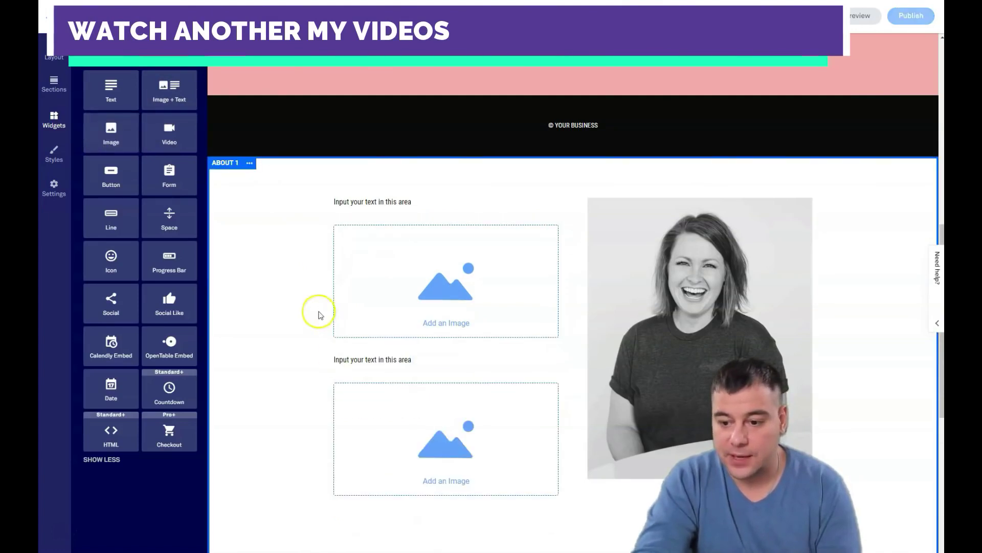
pyautogui.moveTo(125, 178); pyautogui.dragTo(438, 390)
pyautogui.scroll(-3, 445, 348)
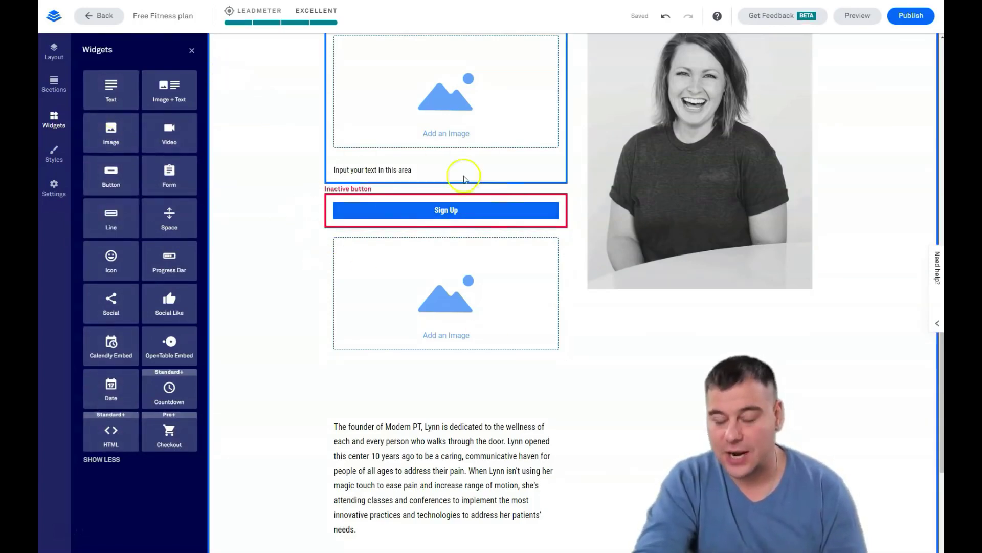
pyautogui.scroll(-5, 449, 298)
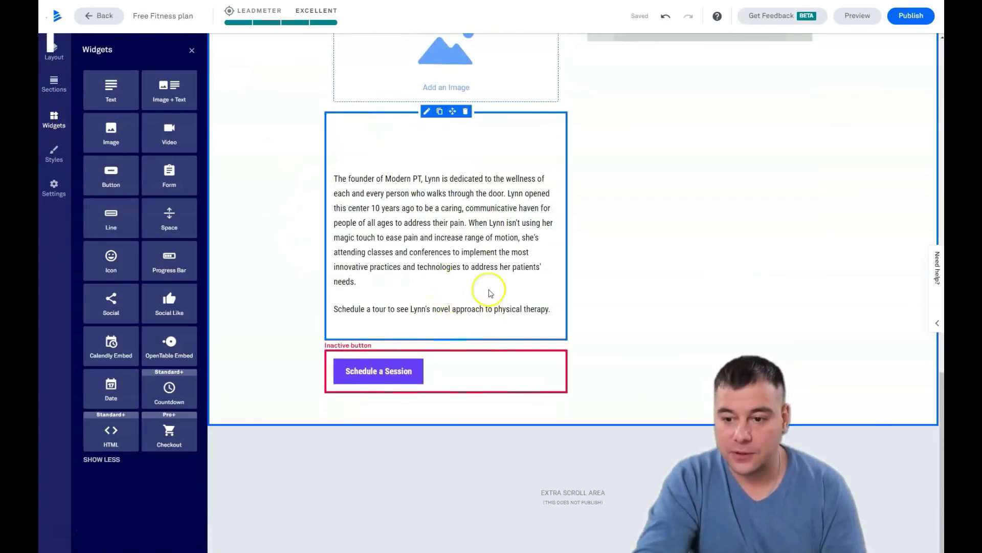
pyautogui.scroll(2, 481, 246)
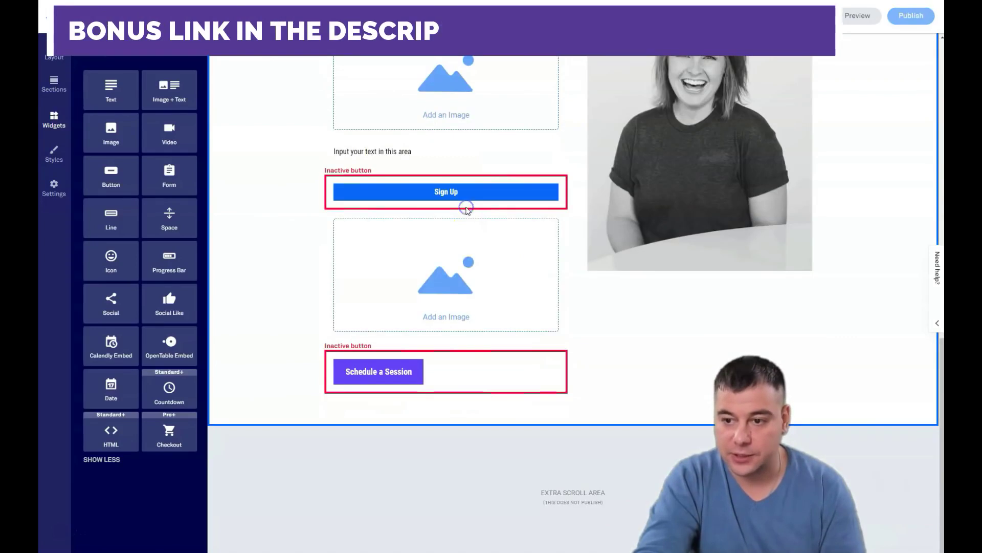
# Delete the Sign Up button, the empty image block and the Schedule a Session button.
pyautogui.click(377, 184)
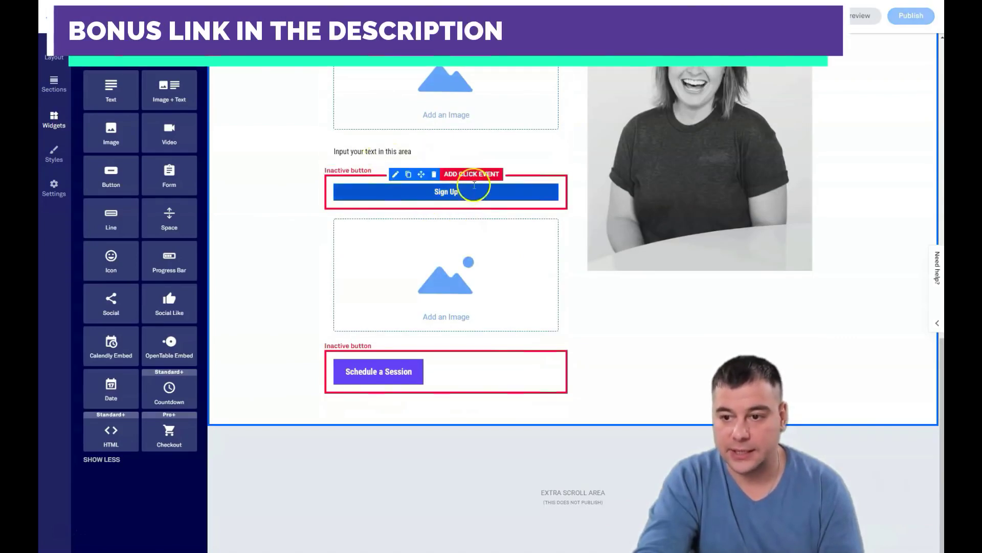
pyautogui.click(434, 174)
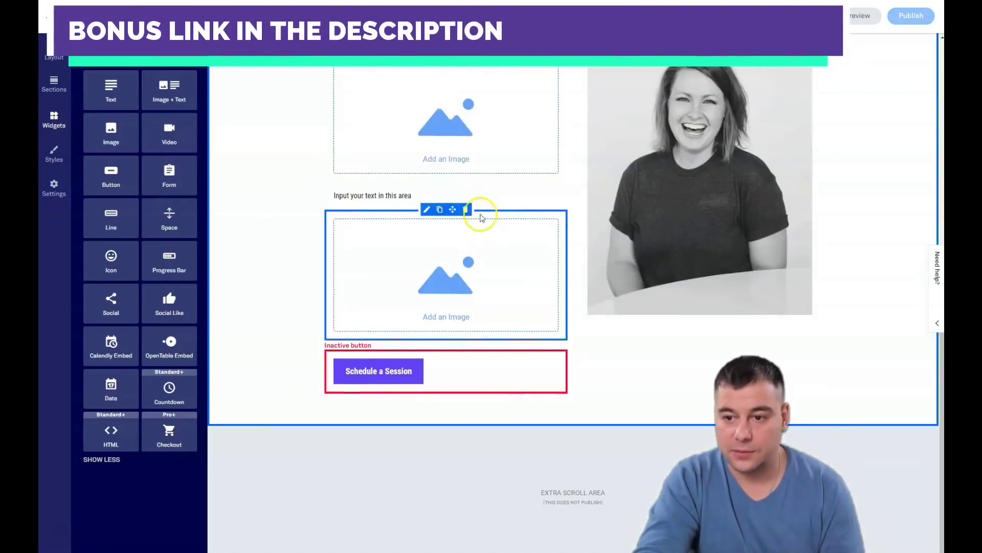
pyautogui.click(466, 210)
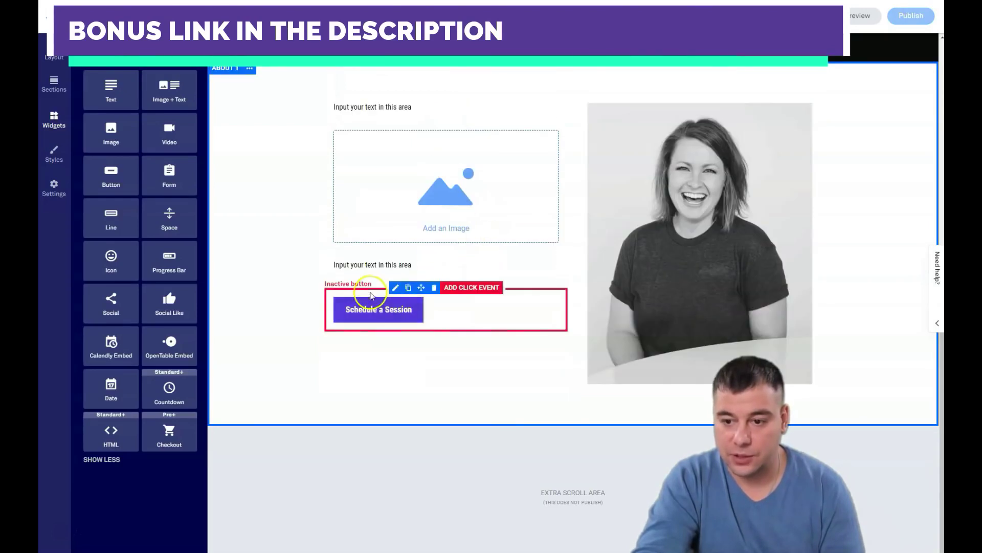
pyautogui.click(433, 288)
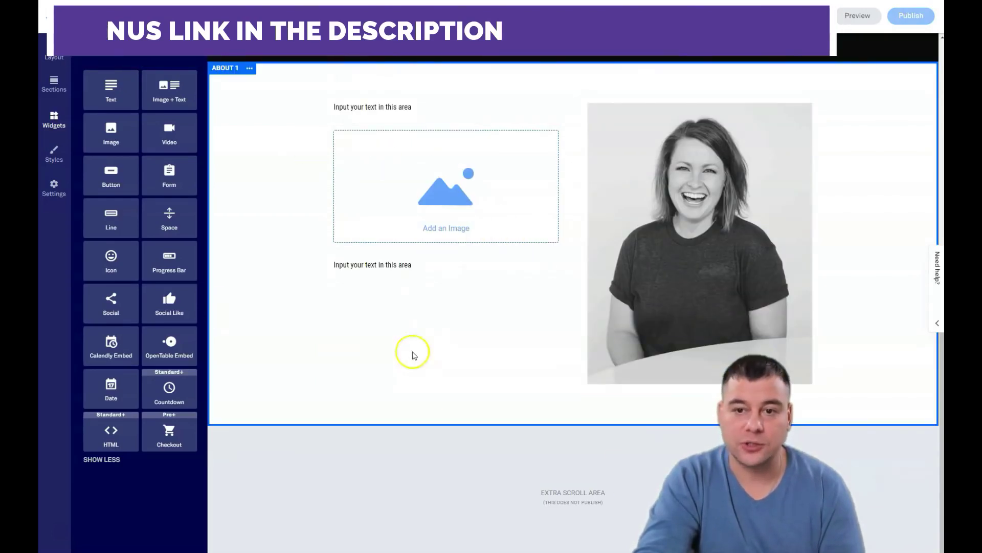
# Delete the About 1 section through its options menu and close the Widgets panel.
pyautogui.click(249, 69)
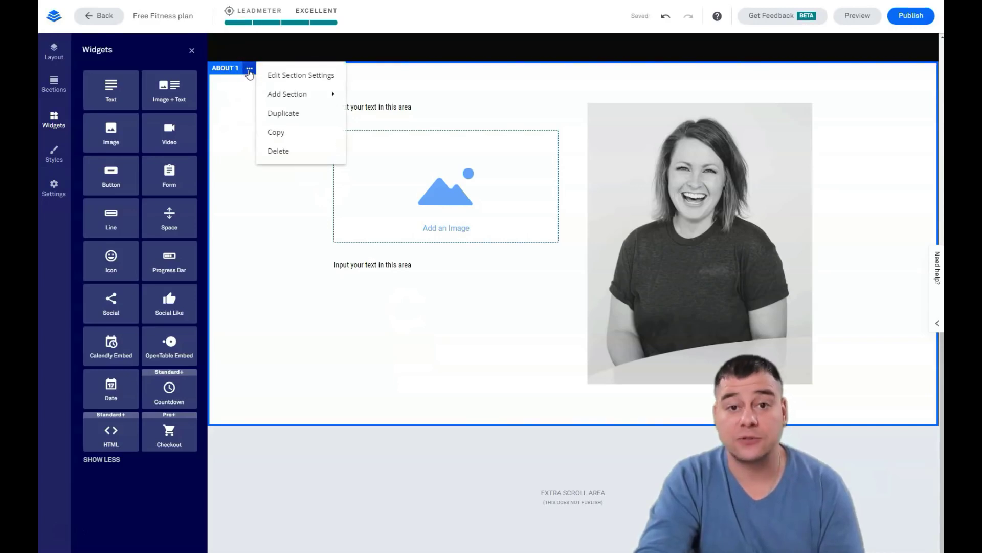
pyautogui.click(288, 82)
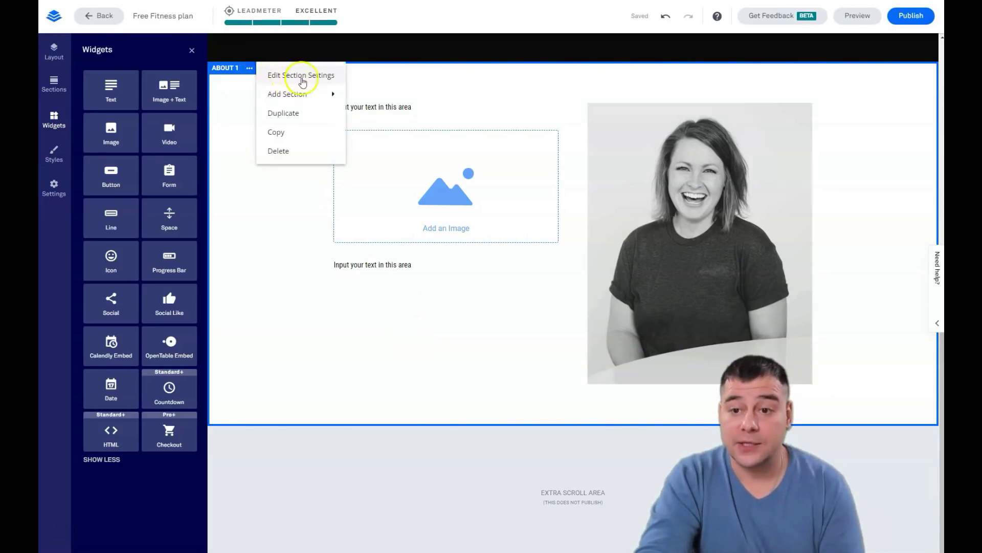
pyautogui.moveTo(294, 102)
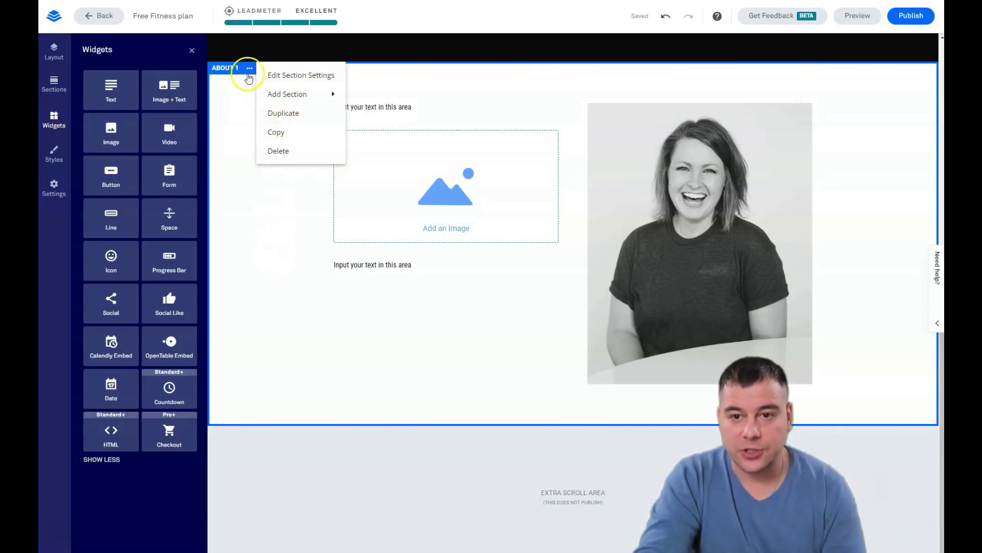
pyautogui.click(281, 152)
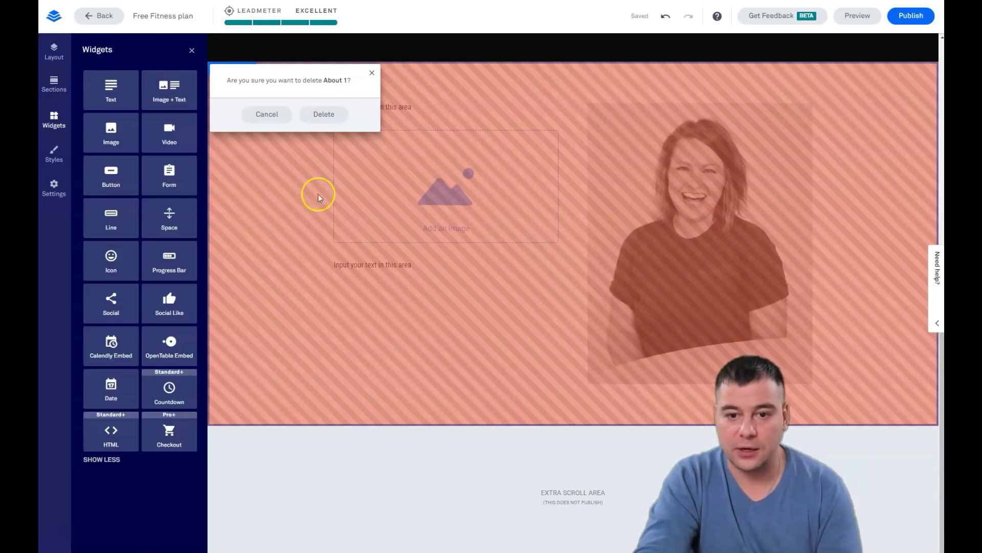
pyautogui.click(324, 115)
pyautogui.scroll(3, 345, 303)
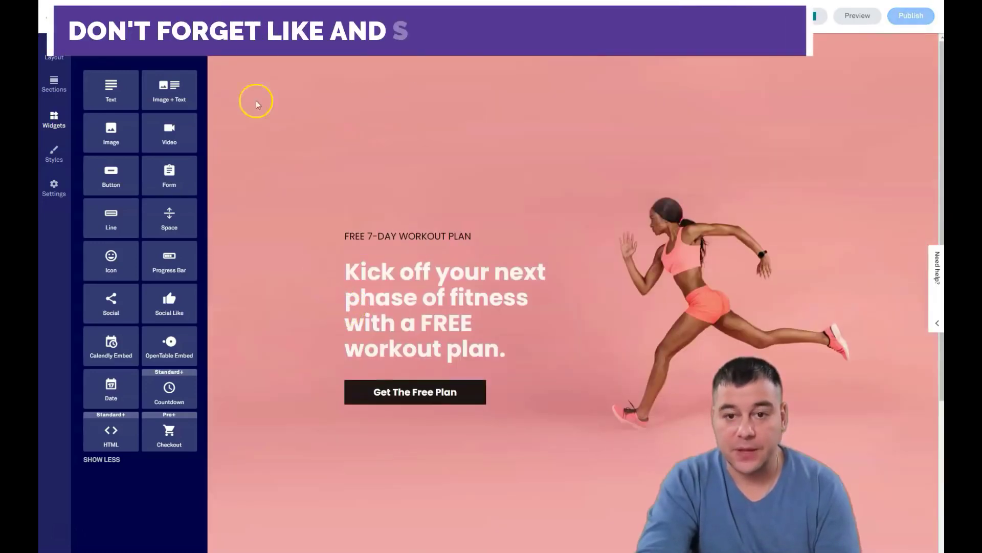
pyautogui.click(186, 61)
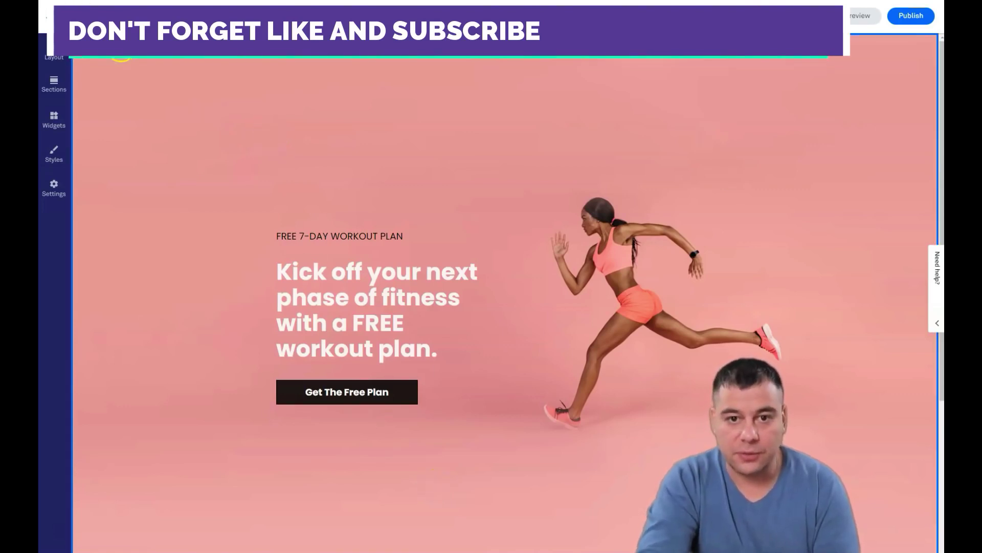
# In Body section settings, try Fit to Container and Auto, then keep Fill Container sizing.
pyautogui.click(103, 41)
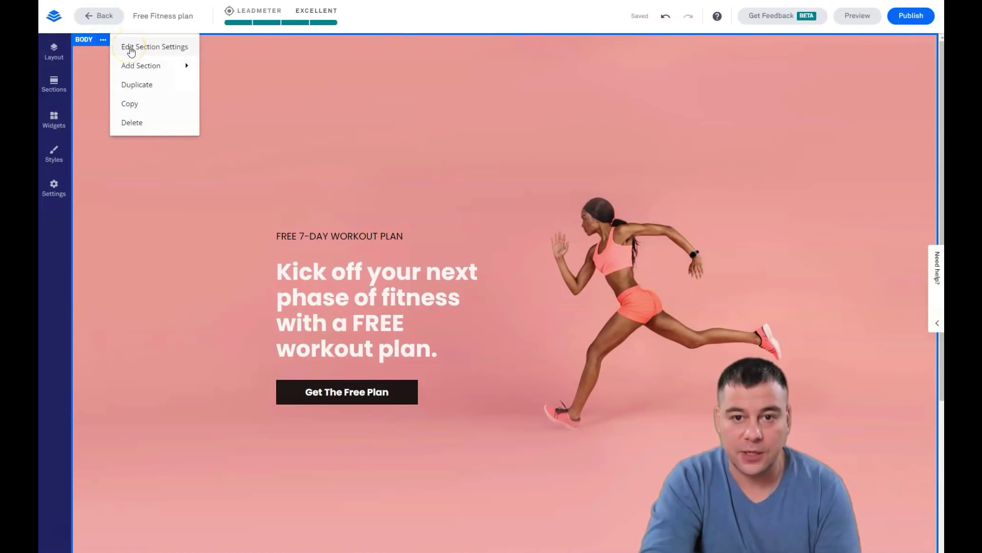
pyautogui.click(152, 50)
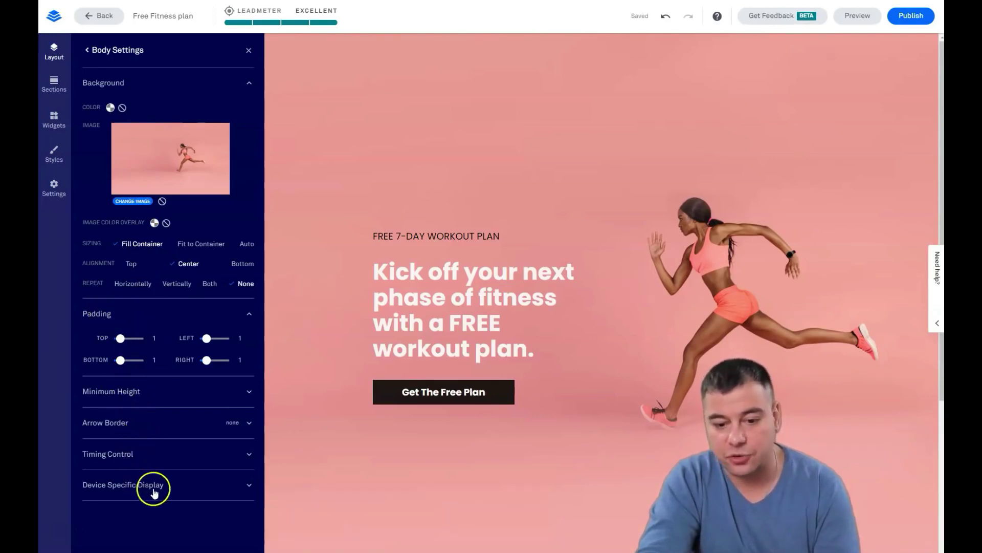
pyautogui.click(200, 247)
pyautogui.click(246, 244)
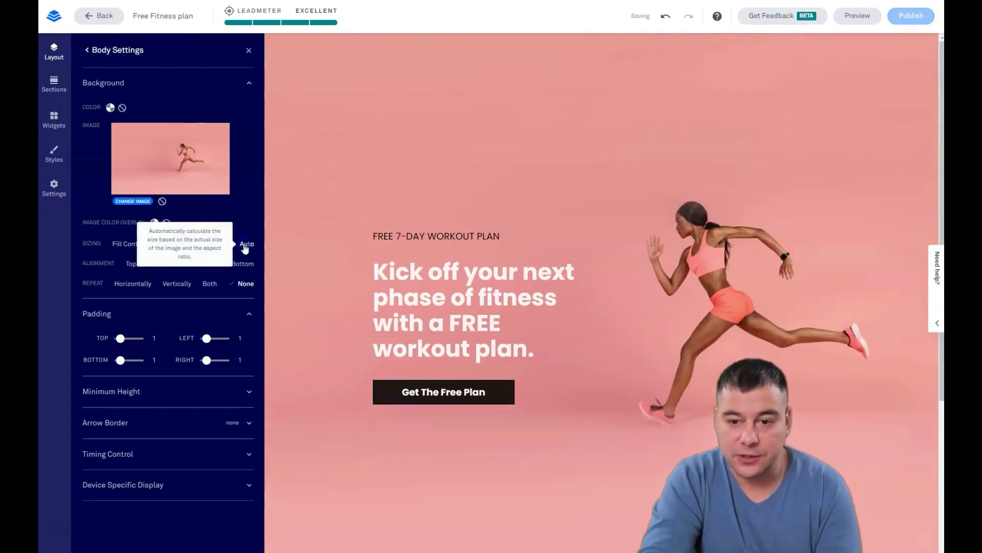
pyautogui.click(134, 245)
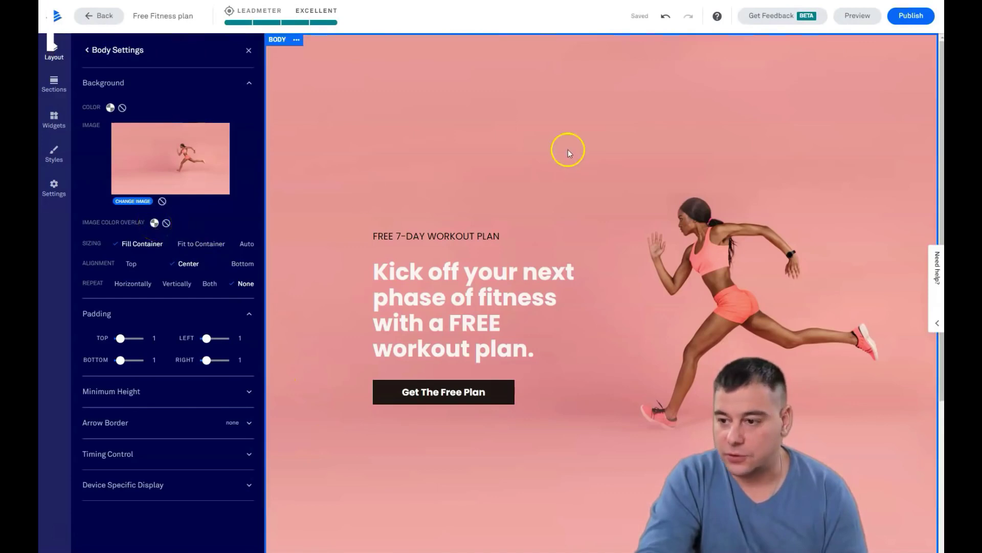
# Open a custom Image Color Overlay and try green 69B451 at opacity 28.
pyautogui.click(154, 223)
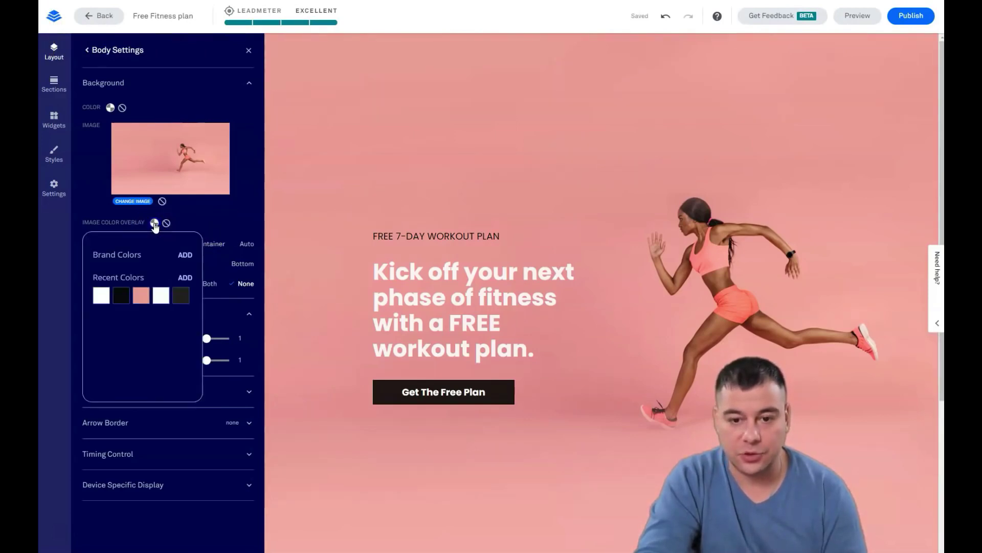
pyautogui.click(186, 279)
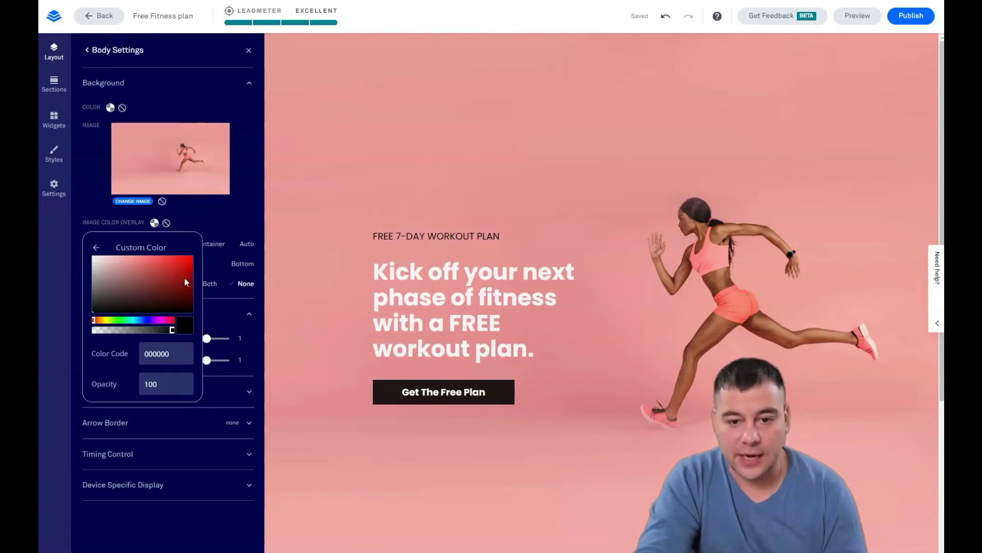
pyautogui.click(117, 320)
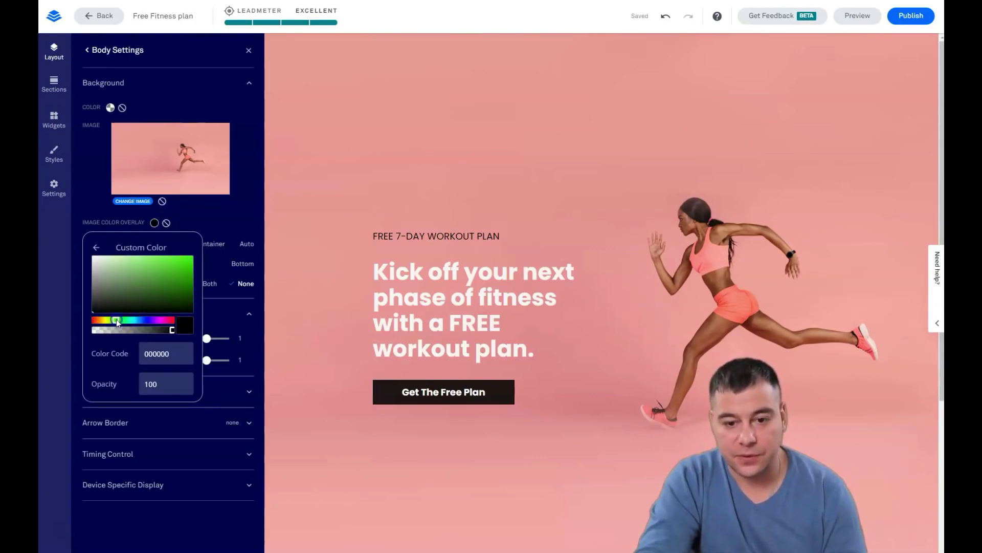
pyautogui.moveTo(162, 275); pyautogui.dragTo(147, 272)
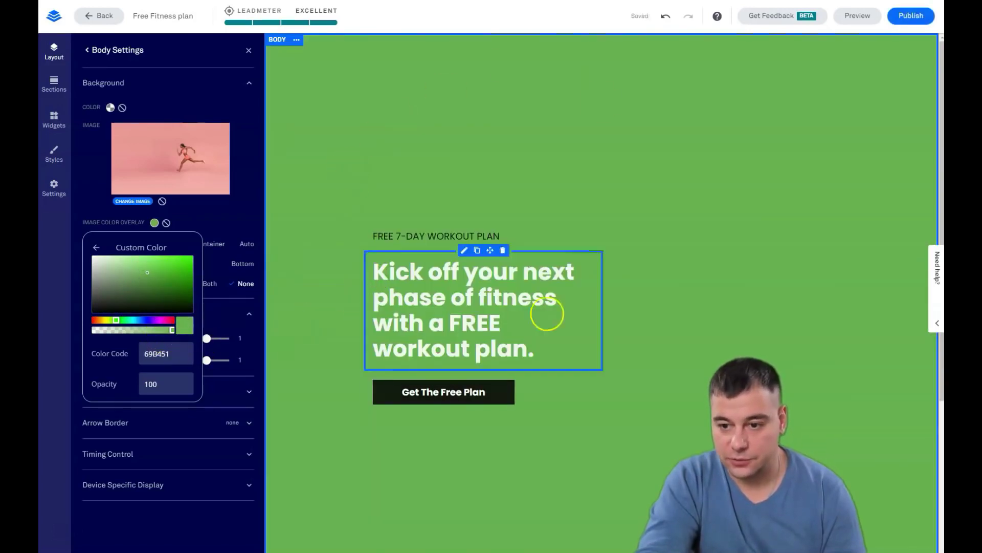
pyautogui.moveTo(173, 331); pyautogui.dragTo(136, 332)
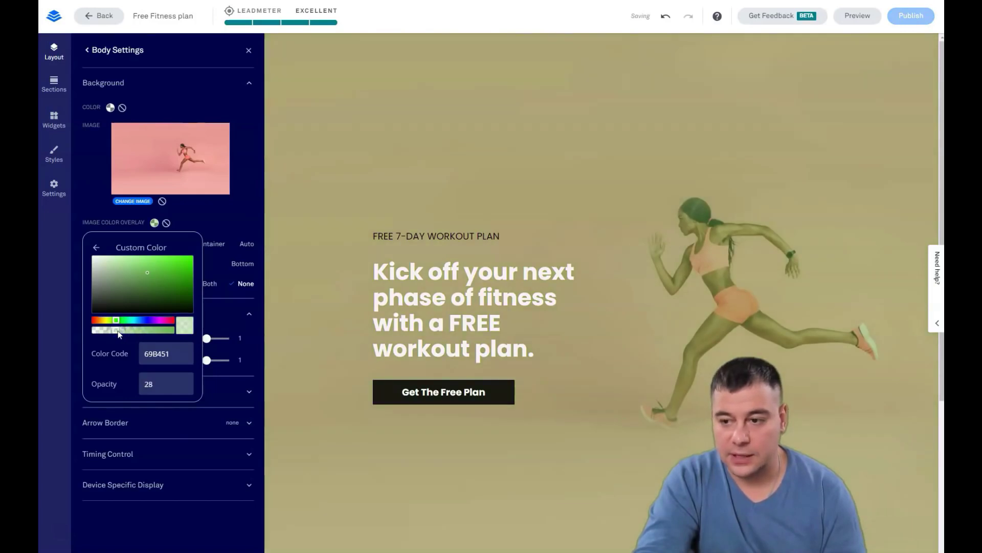
pyautogui.moveTo(118, 334); pyautogui.dragTo(118, 333)
# Try a near-white F5F7F5 tint, then settle on a black overlay at about 37% opacity.
pyautogui.click(94, 260)
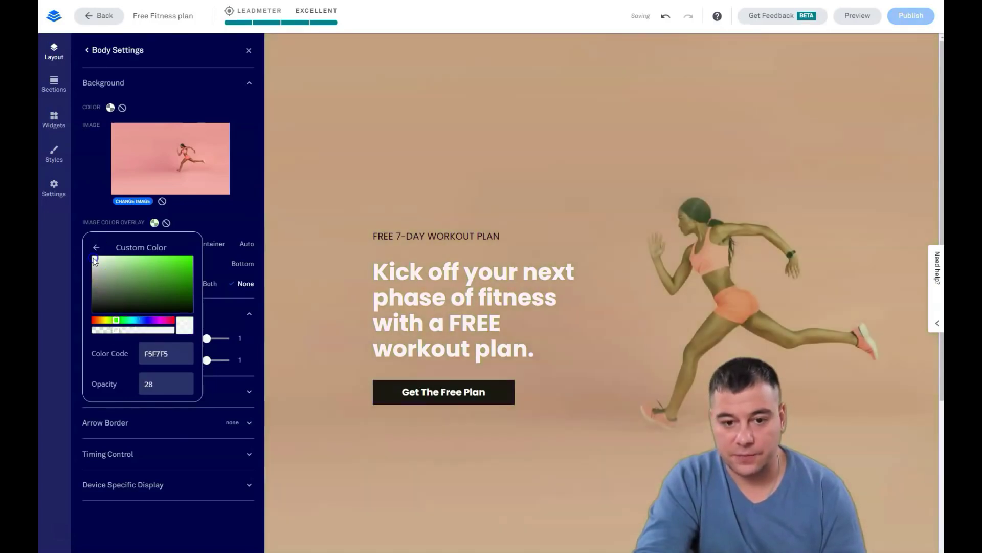
pyautogui.click(95, 261)
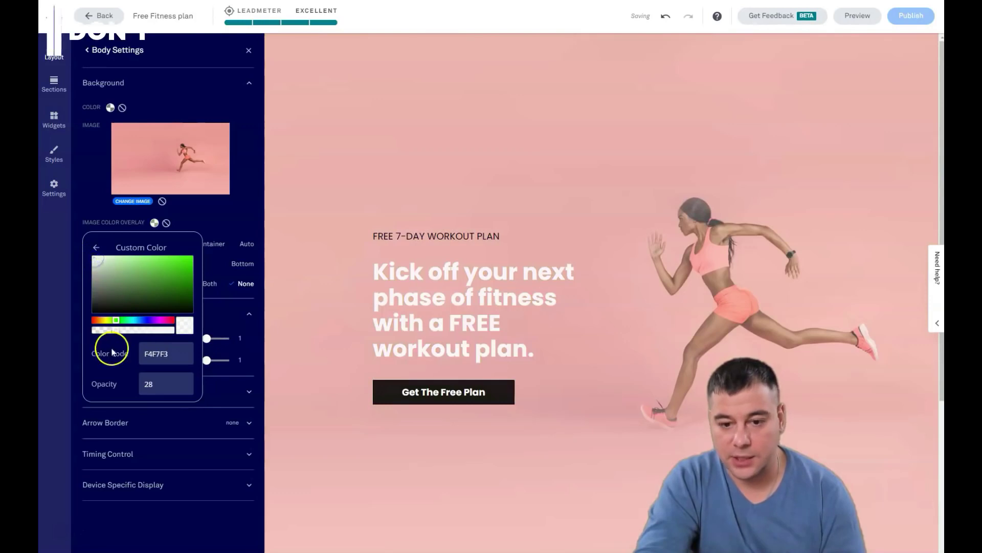
pyautogui.click(132, 330)
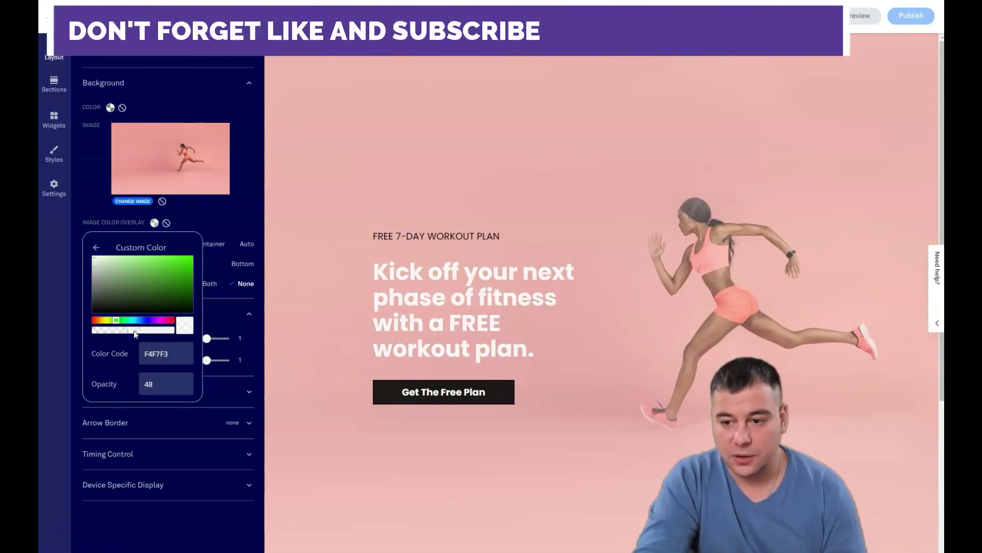
pyautogui.click(148, 331)
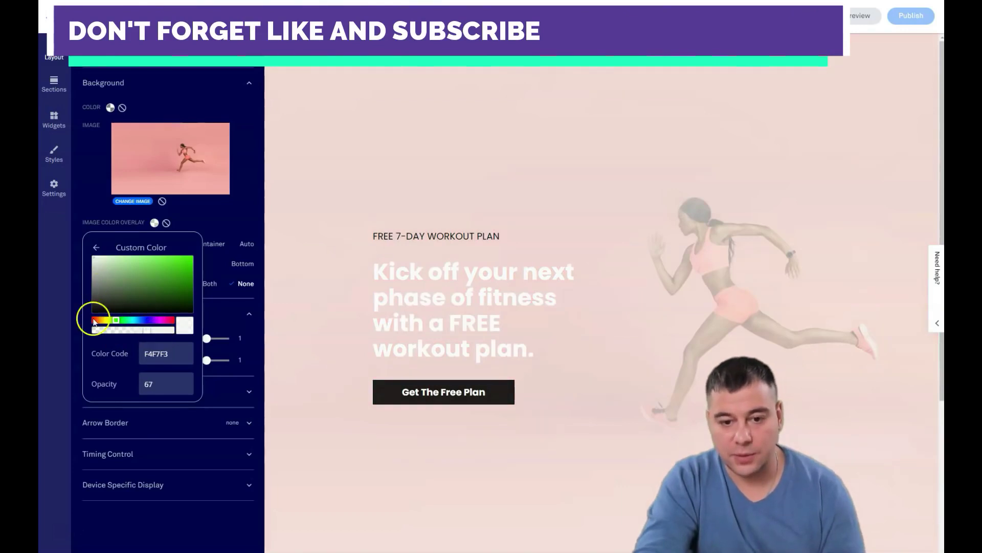
pyautogui.click(93, 310)
pyautogui.moveTo(95, 313); pyautogui.dragTo(93, 315)
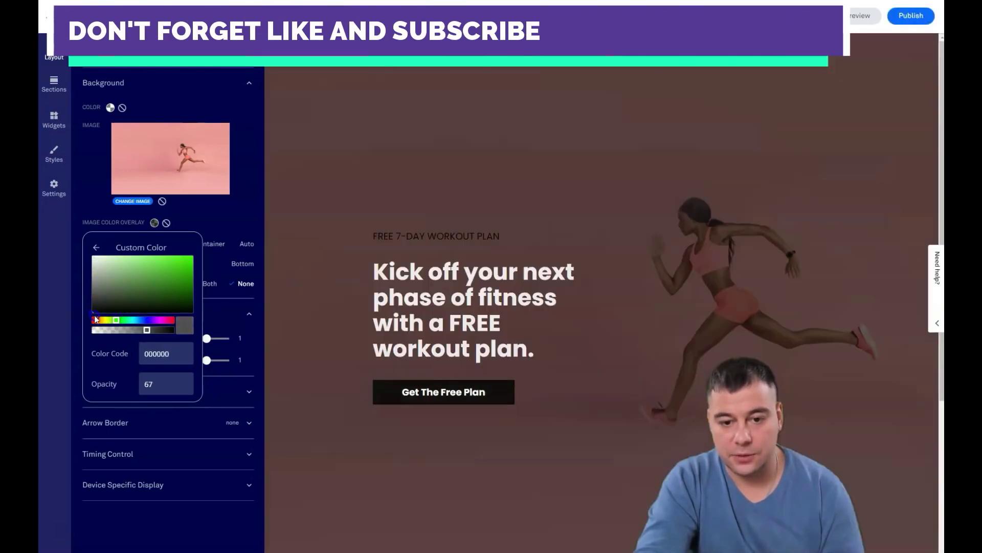
pyautogui.click(150, 330)
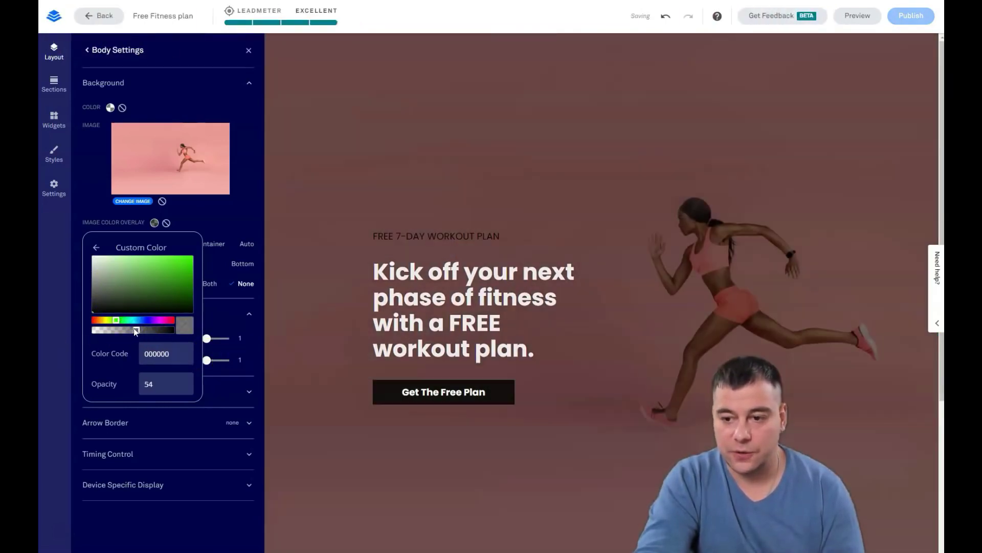
pyautogui.moveTo(136, 329); pyautogui.dragTo(119, 333)
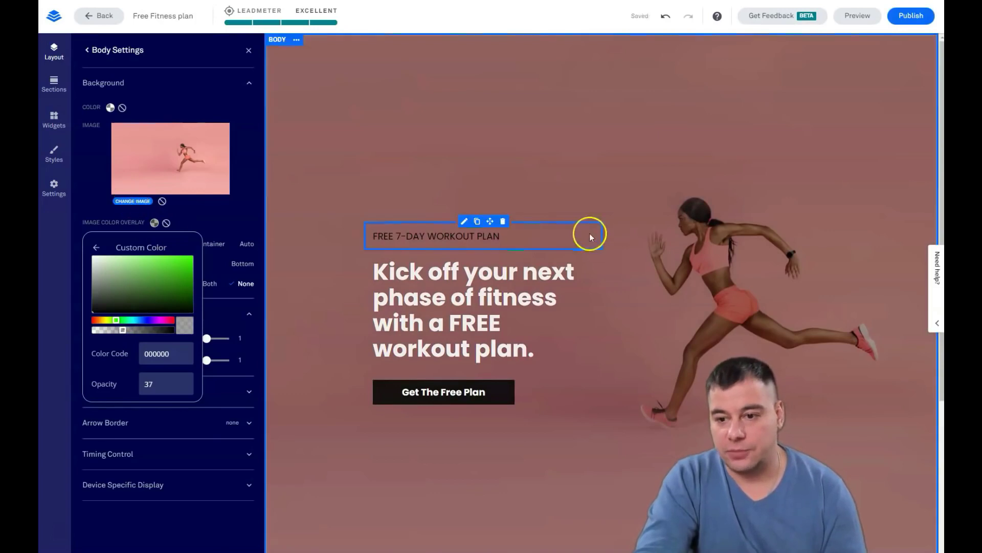
# Change the body background image to the woman-with-dumbbell photo from My Images.
pyautogui.click(128, 207)
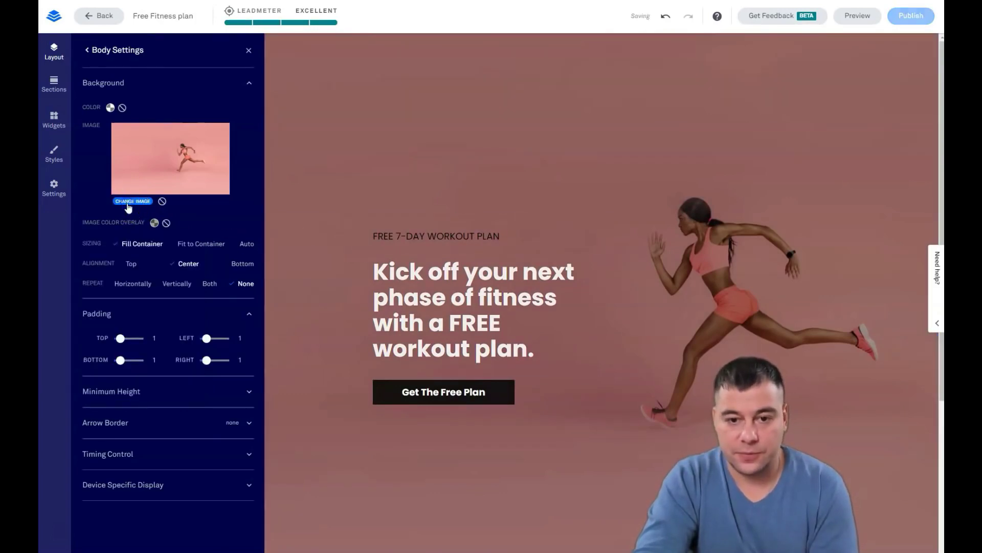
pyautogui.click(128, 203)
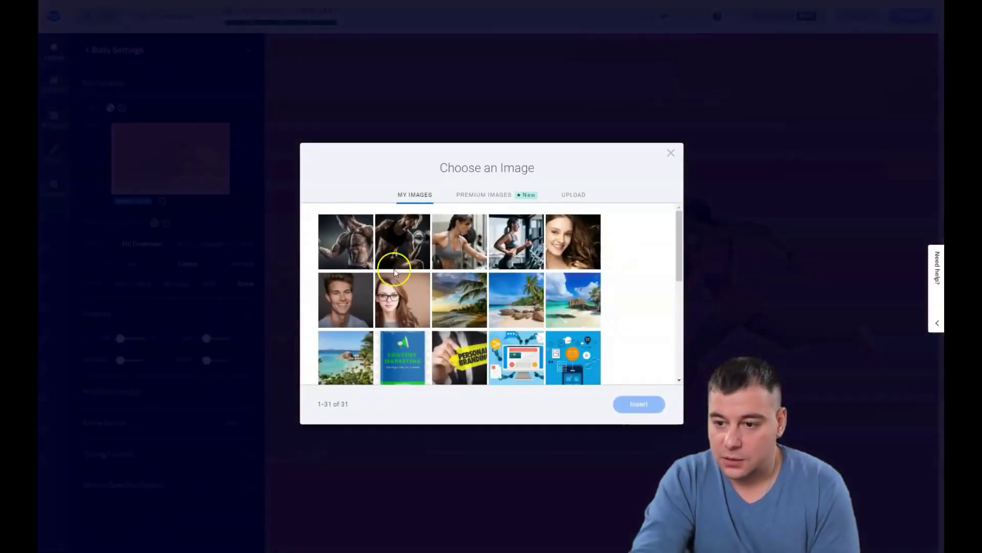
pyautogui.click(406, 245)
pyautogui.click(636, 405)
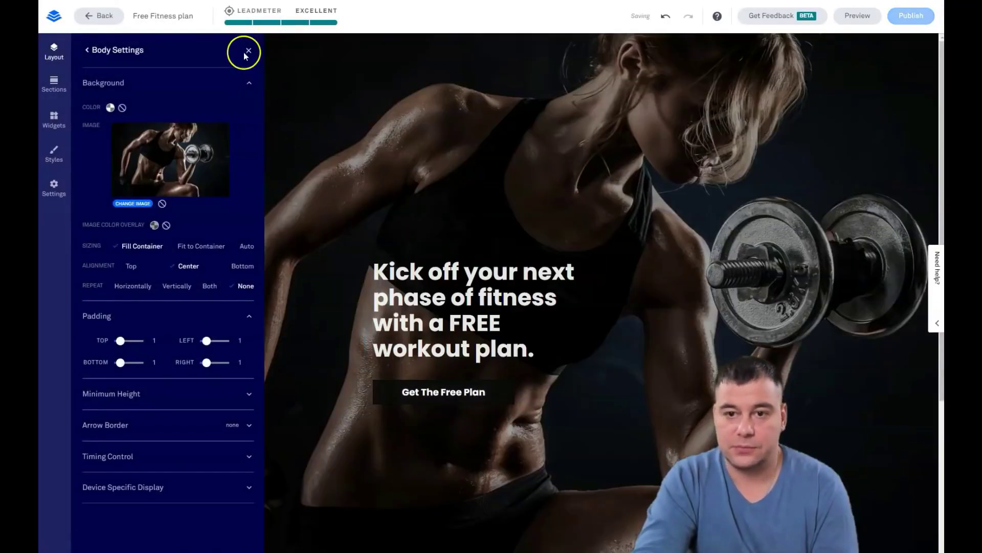
pyautogui.click(247, 53)
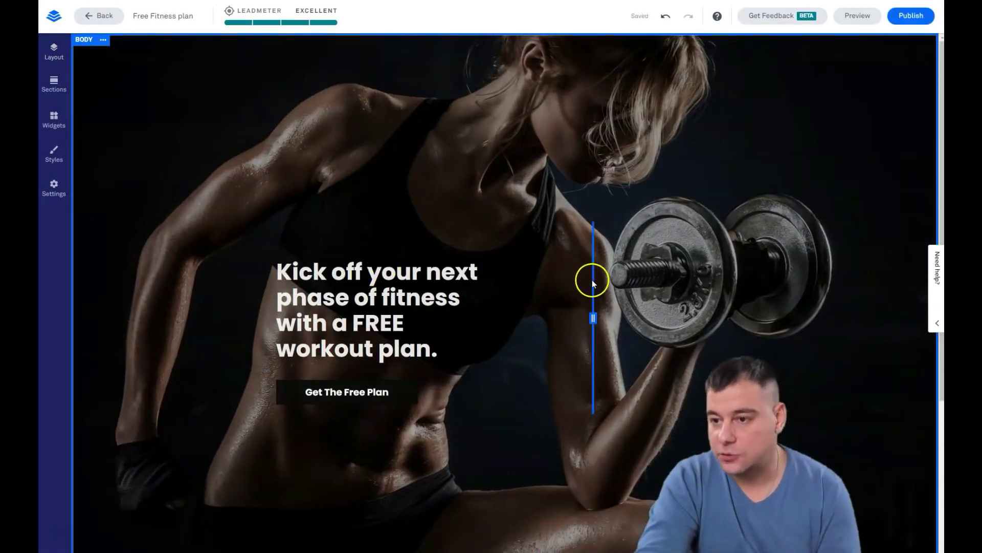
# Reopen the Body section settings to check the new background, then close the panel.
pyautogui.click(102, 40)
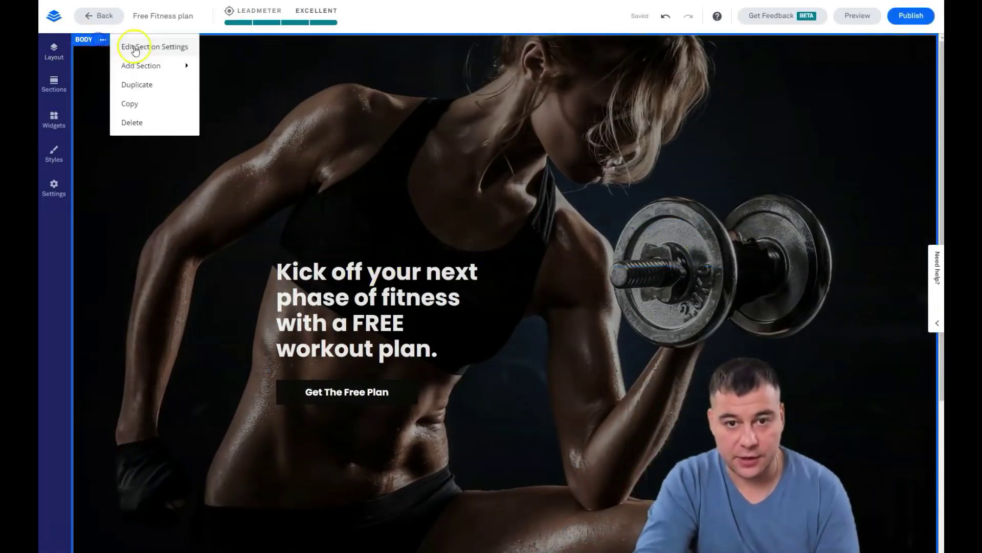
pyautogui.click(173, 52)
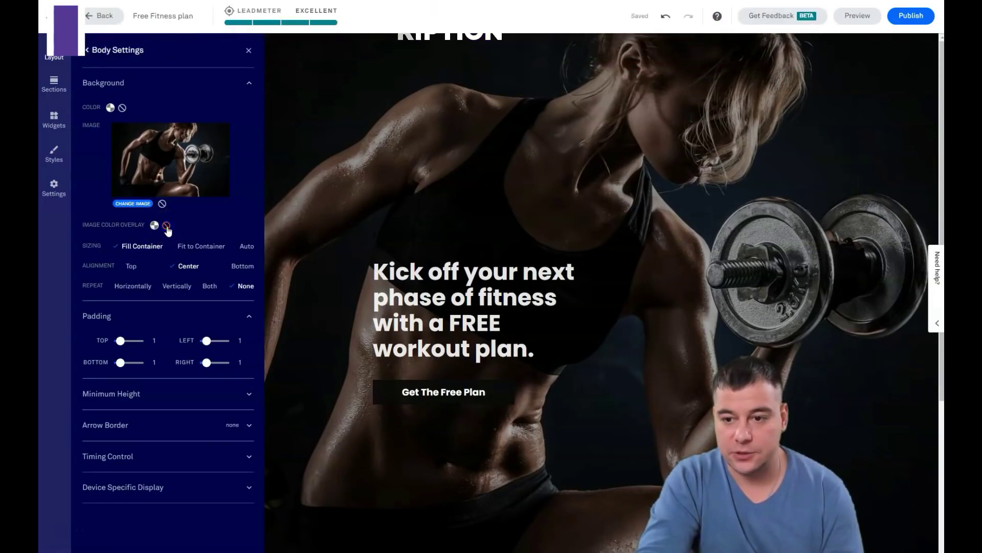
pyautogui.click(621, 198)
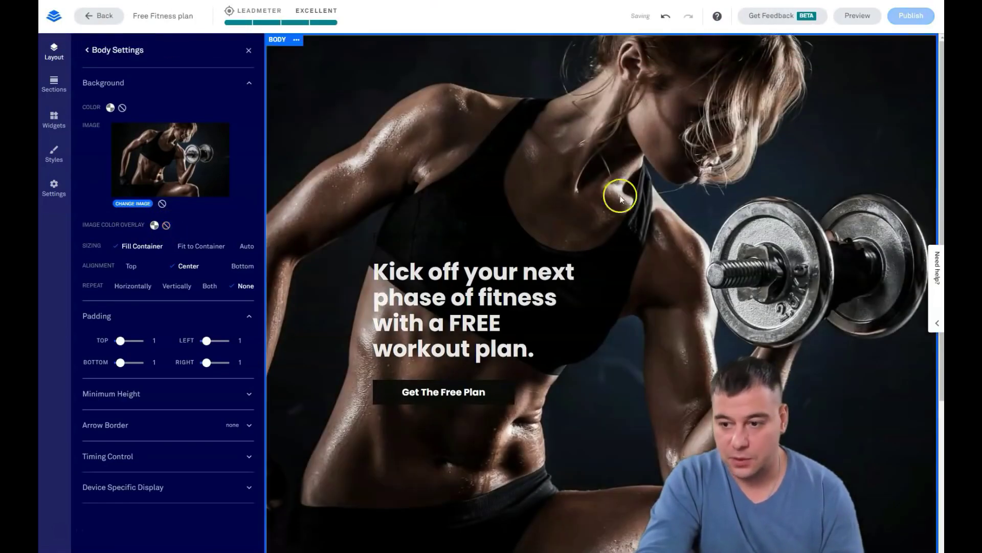
pyautogui.click(249, 51)
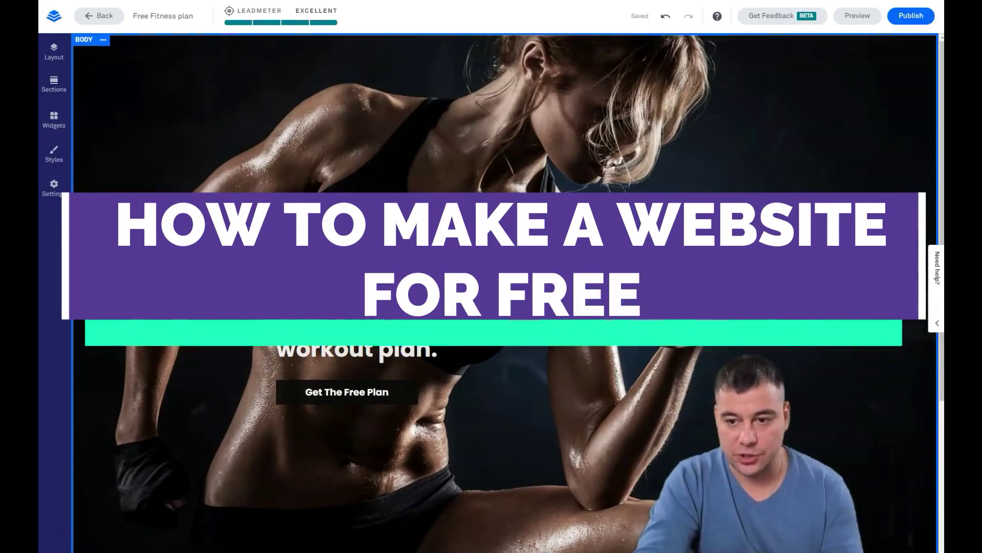
# Select the whole 'Kick off your next phase of fitness' headline and colour it custom orange E87C24.
pyautogui.click(357, 349)
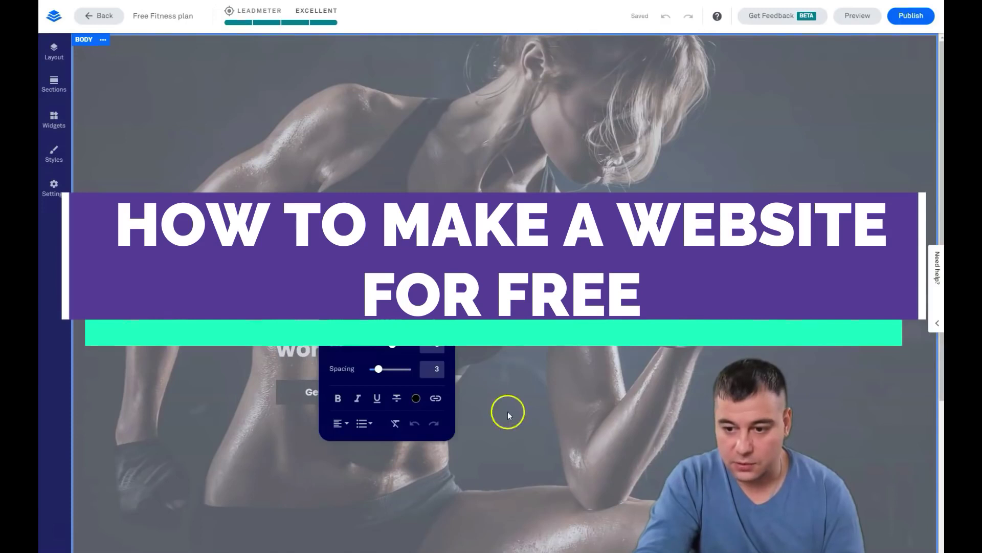
pyautogui.click(416, 399)
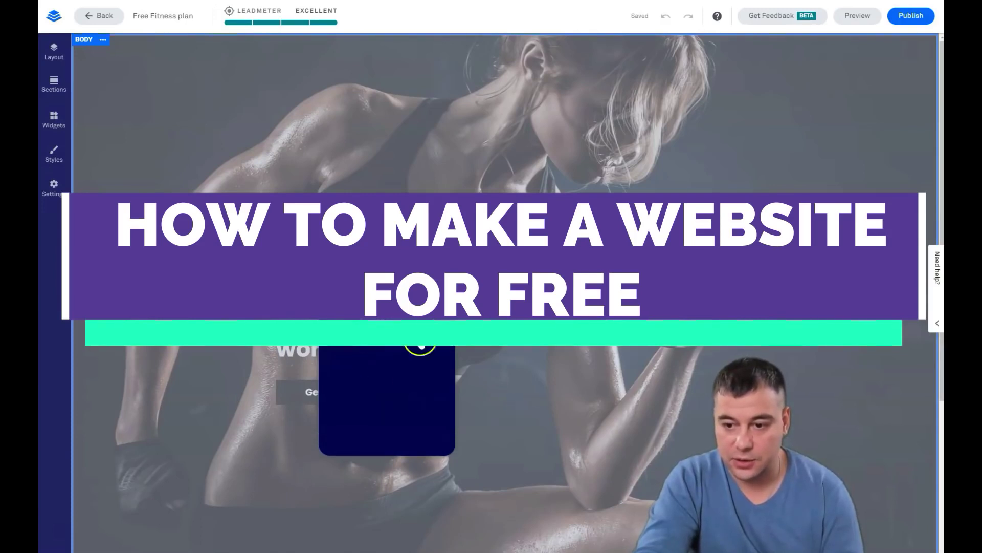
pyautogui.click(420, 345)
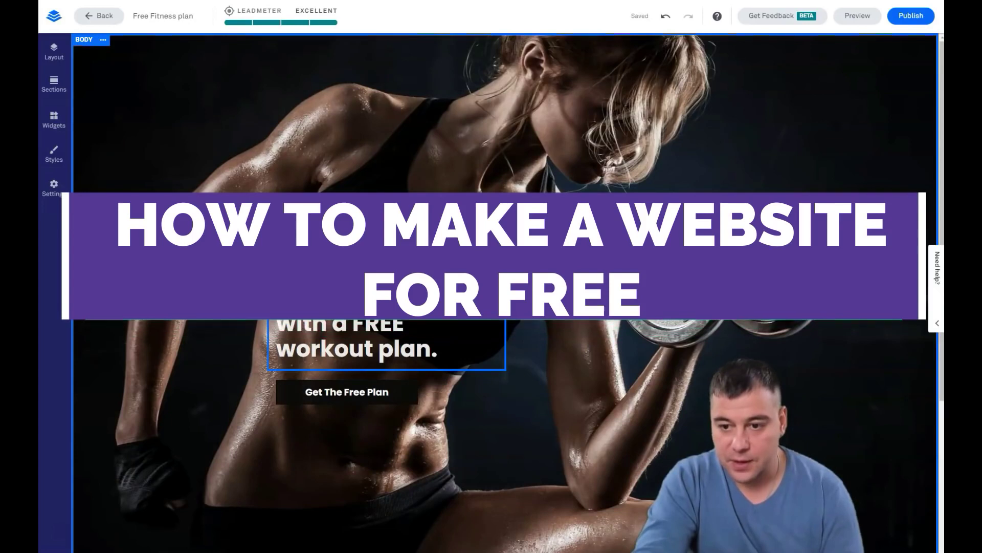
pyautogui.click(436, 349)
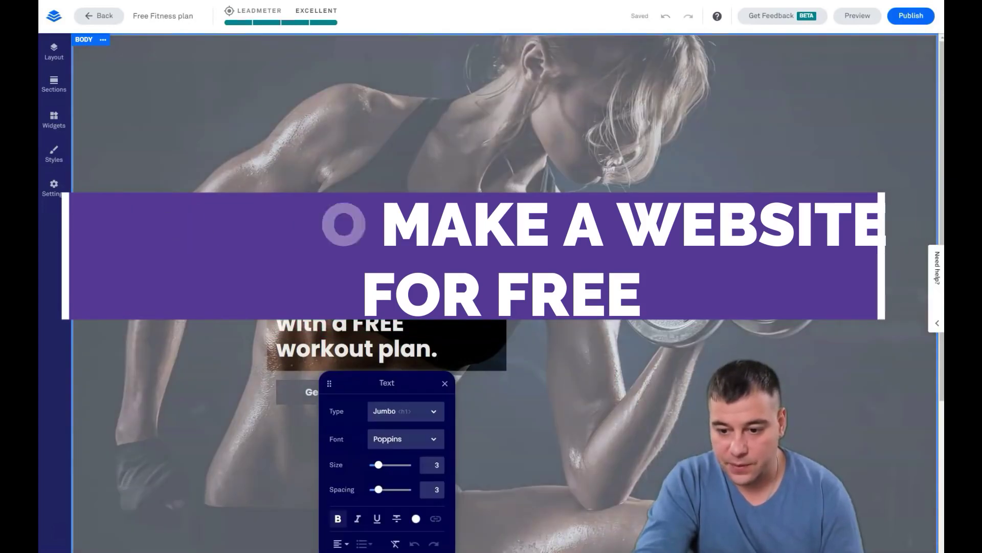
pyautogui.moveTo(445, 355); pyautogui.dragTo(266, 270)
pyautogui.click(416, 518)
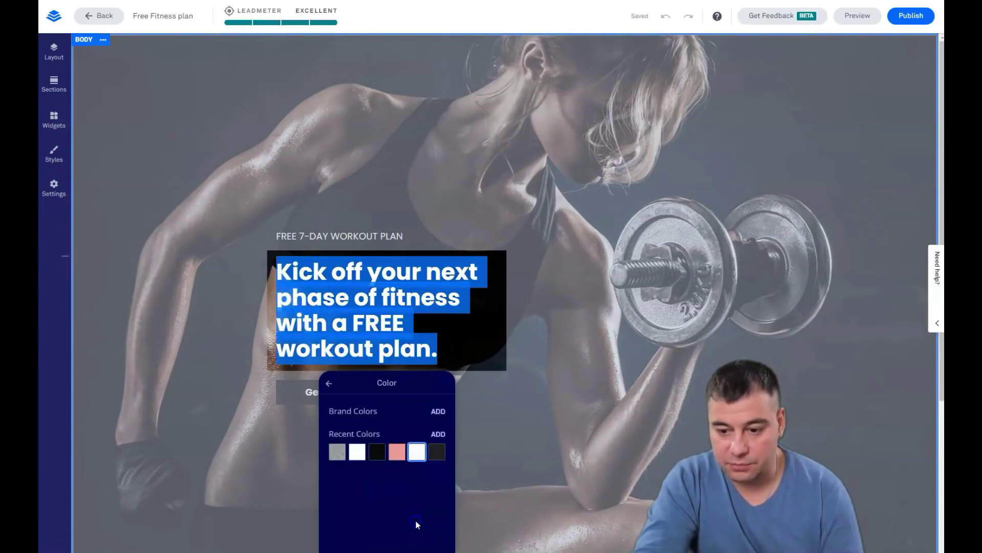
pyautogui.click(438, 434)
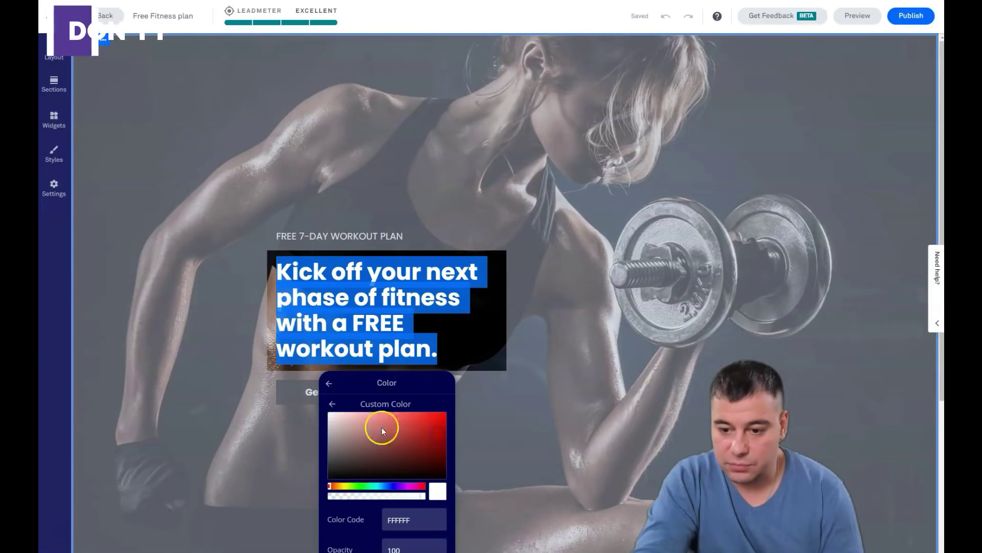
pyautogui.moveTo(334, 486); pyautogui.dragTo(334, 490)
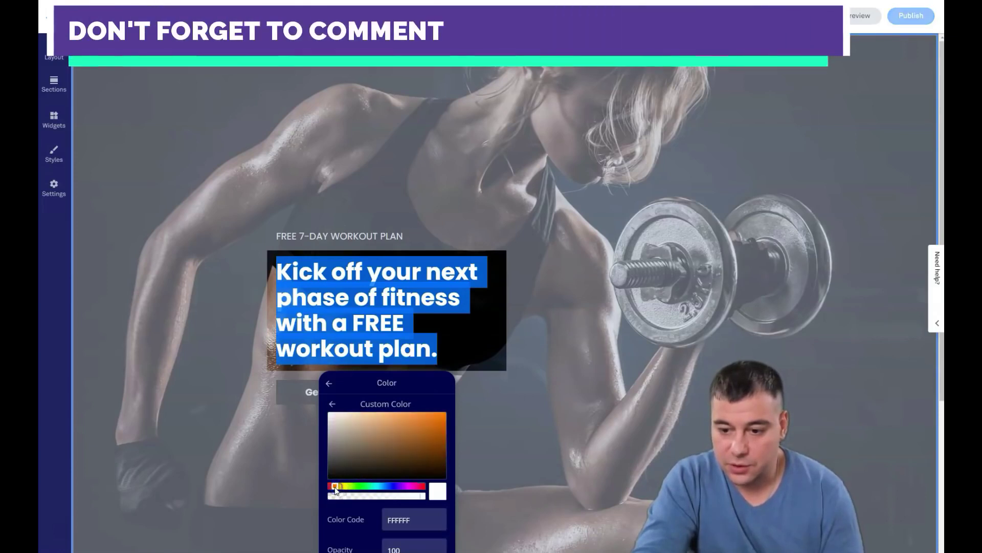
pyautogui.click(428, 419)
pyautogui.click(435, 492)
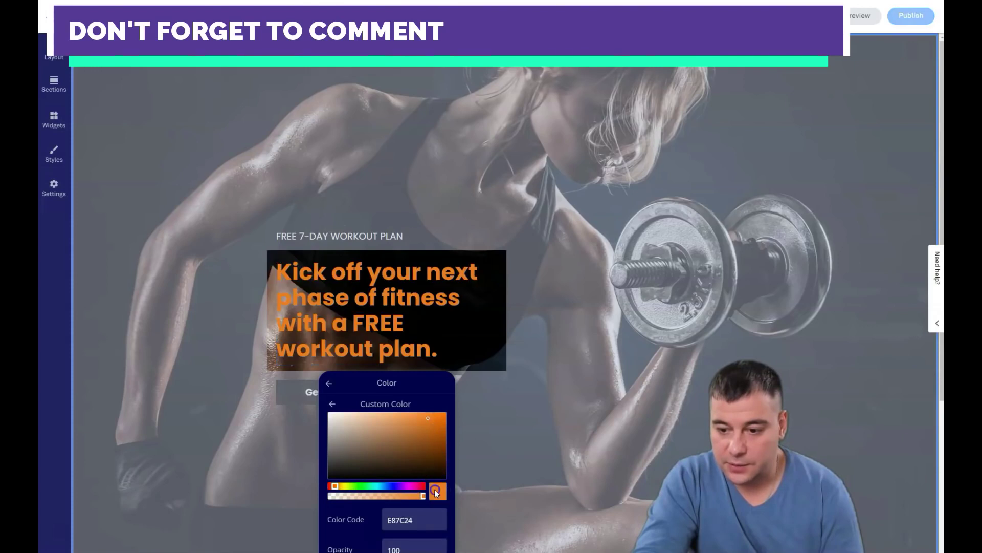
pyautogui.click(484, 414)
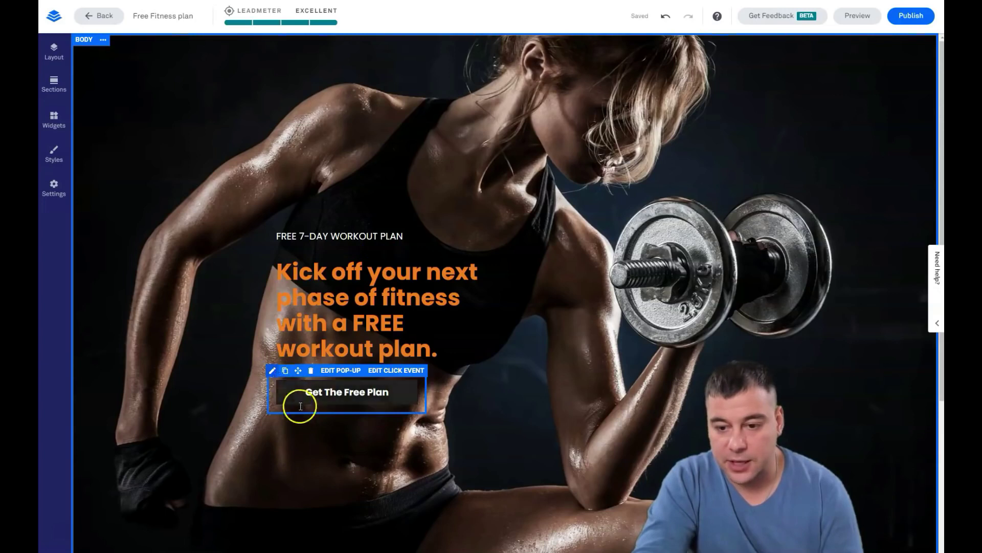
# Give the Get The Free Plan button a white background and black text.
pyautogui.scroll(-5, 390, 331)
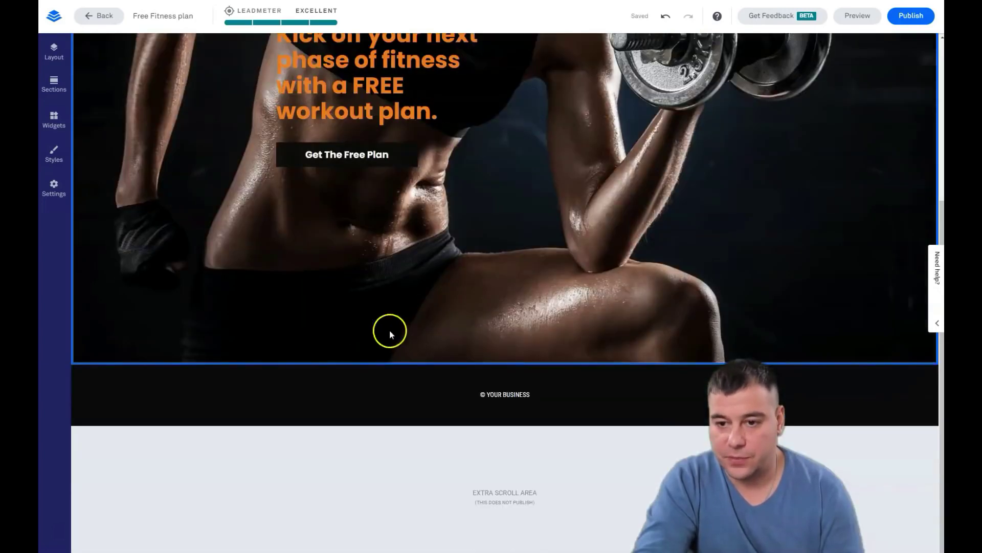
pyautogui.scroll(5, 406, 327)
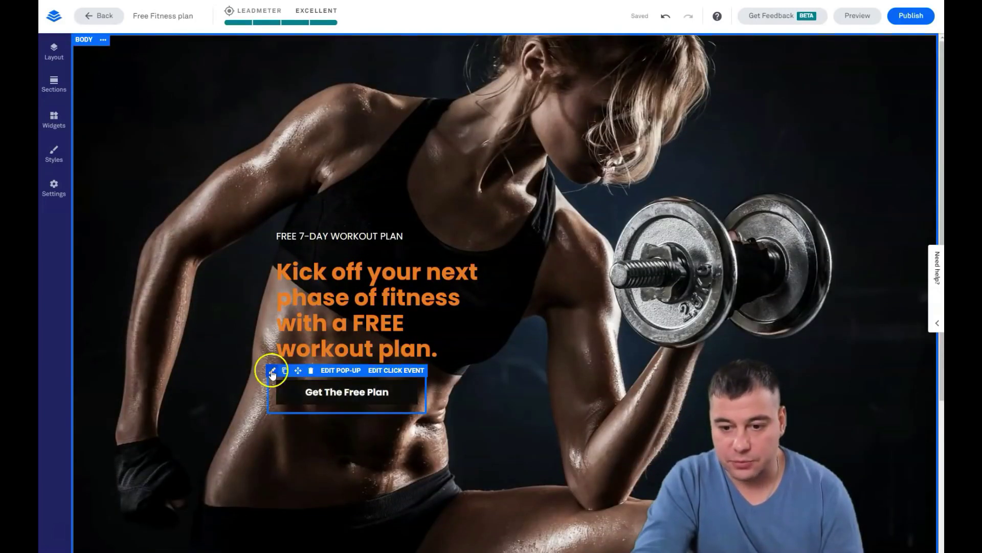
pyautogui.click(273, 372)
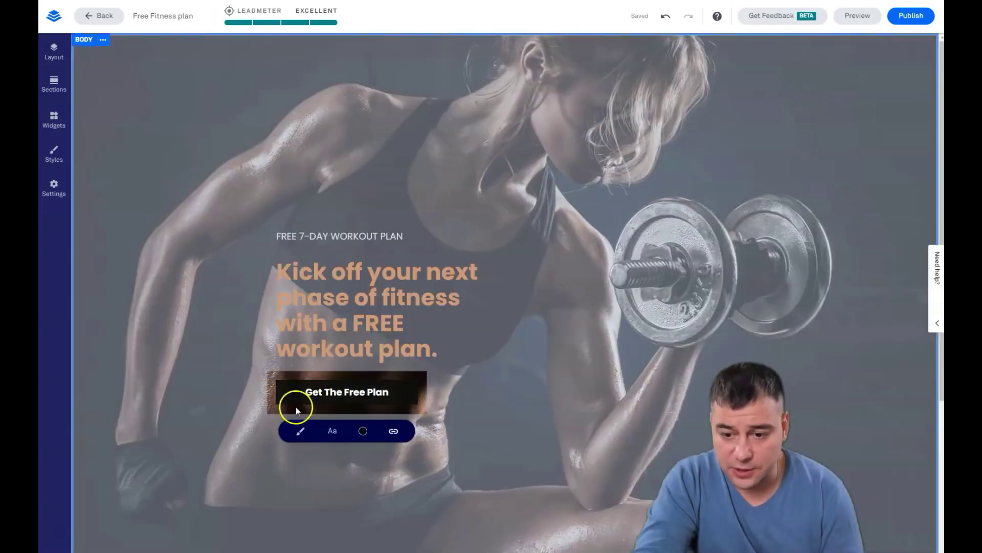
pyautogui.click(363, 432)
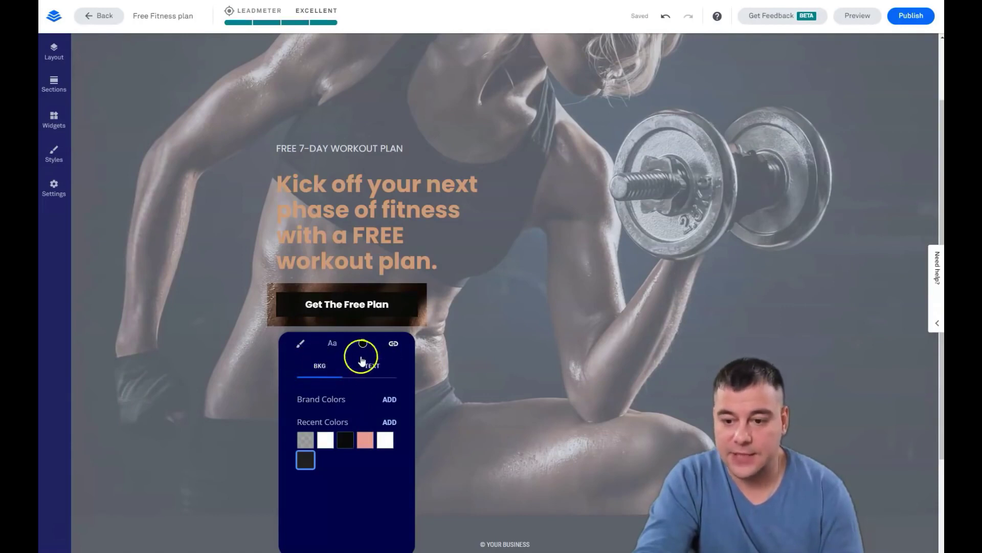
pyautogui.click(323, 443)
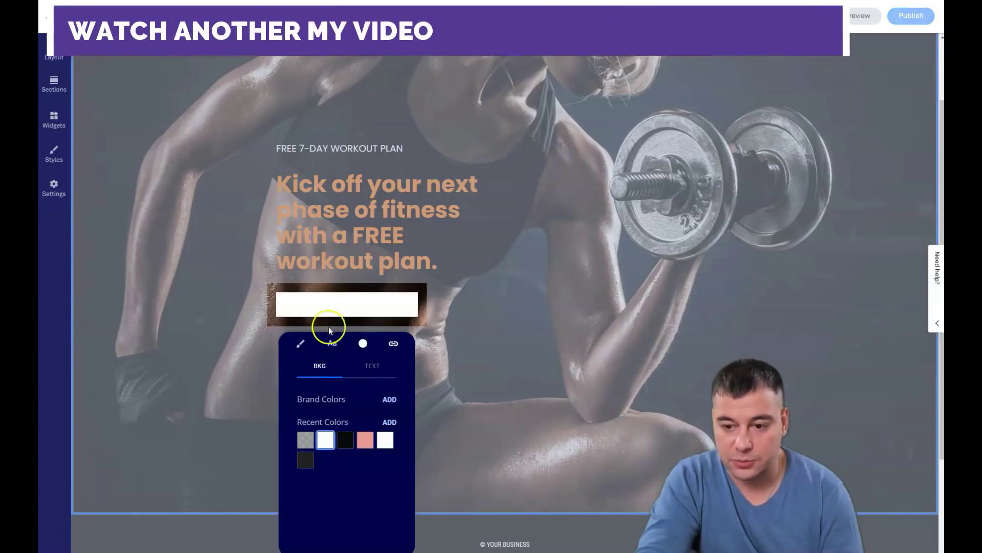
pyautogui.click(363, 342)
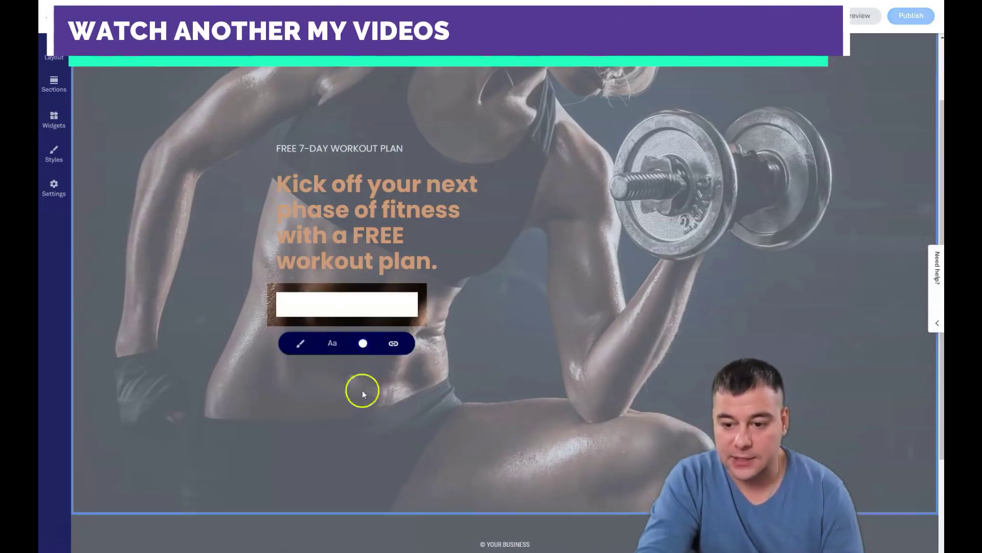
pyautogui.click(363, 343)
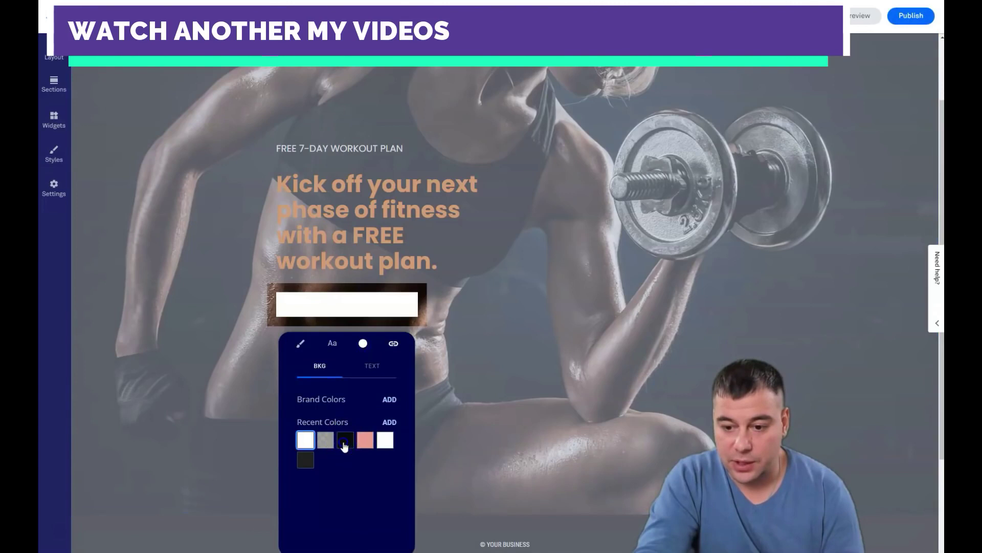
pyautogui.click(344, 447)
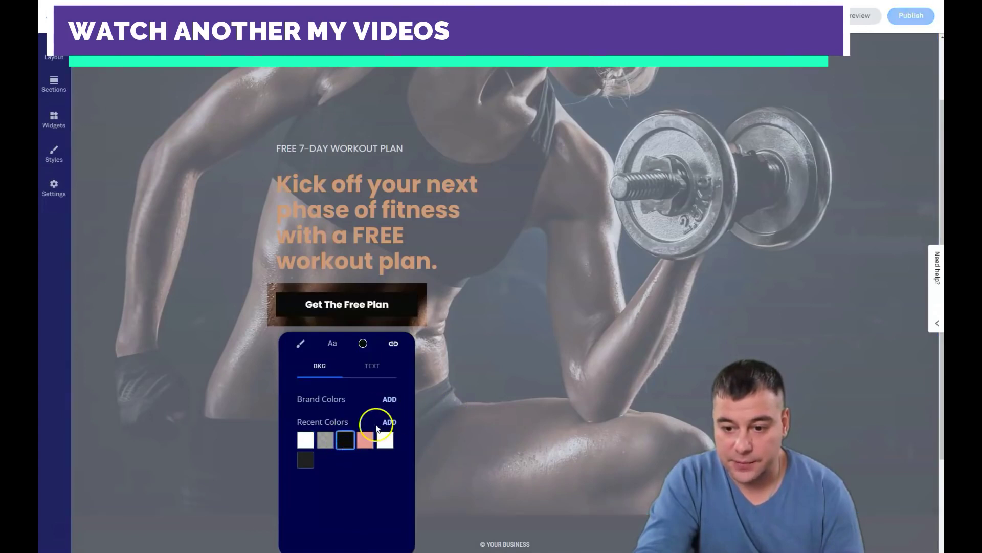
pyautogui.click(372, 365)
pyautogui.click(326, 444)
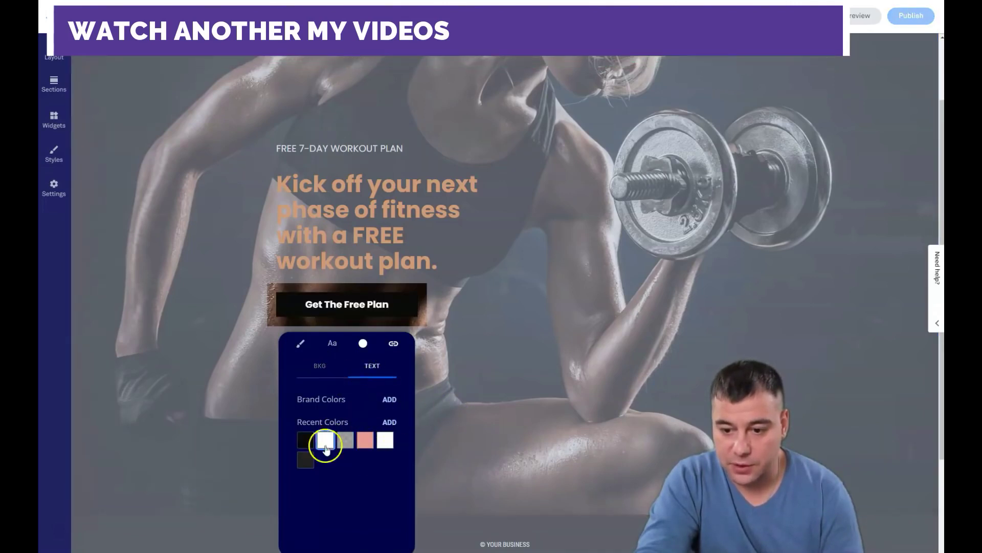
pyautogui.click(306, 442)
pyautogui.click(321, 364)
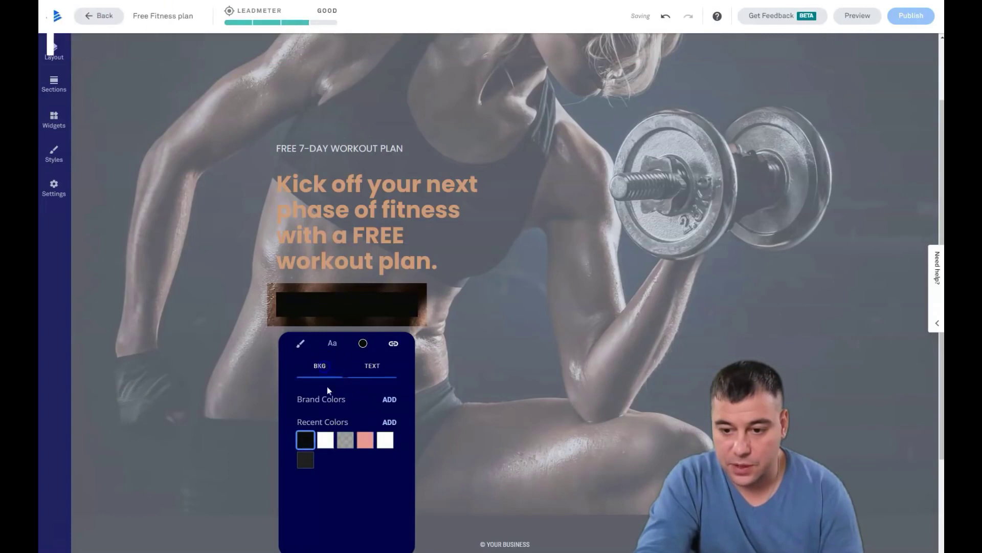
pyautogui.click(325, 440)
pyautogui.click(593, 416)
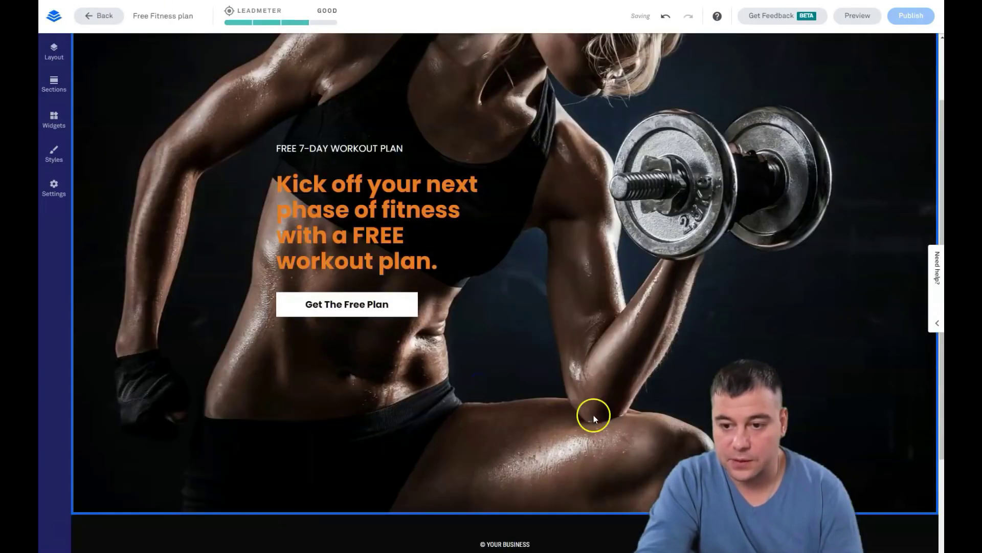
pyautogui.scroll(2, 532, 303)
# Try Headline 1, 2 and 3 as the headline's text type, then return it to Jumbo.
pyautogui.click(275, 235)
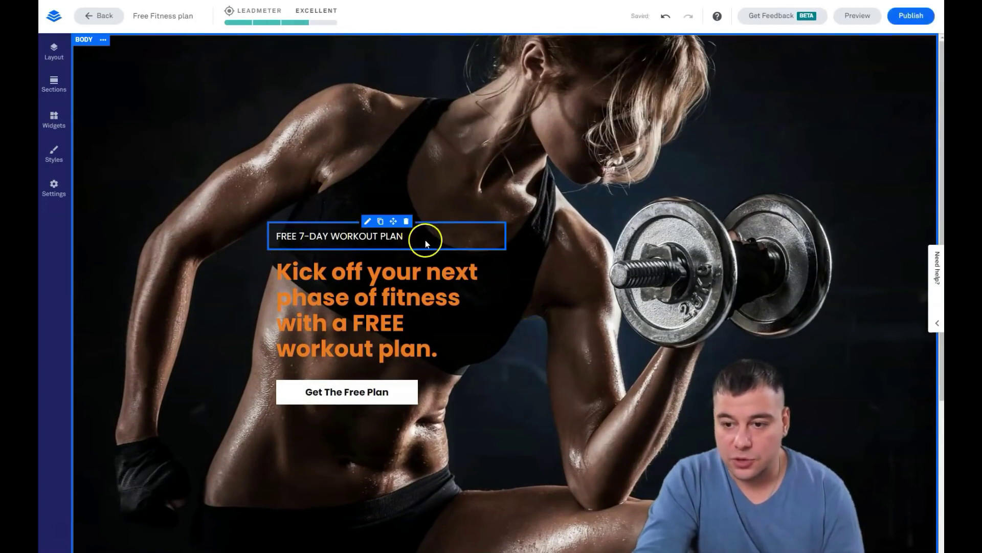
pyautogui.click(399, 352)
pyautogui.doubleClick(435, 354)
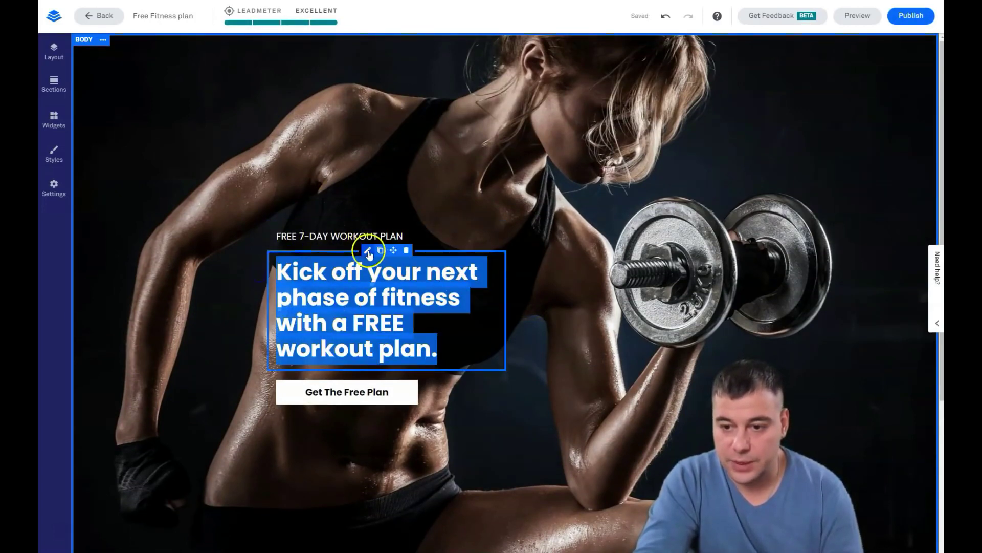
pyautogui.click(369, 251)
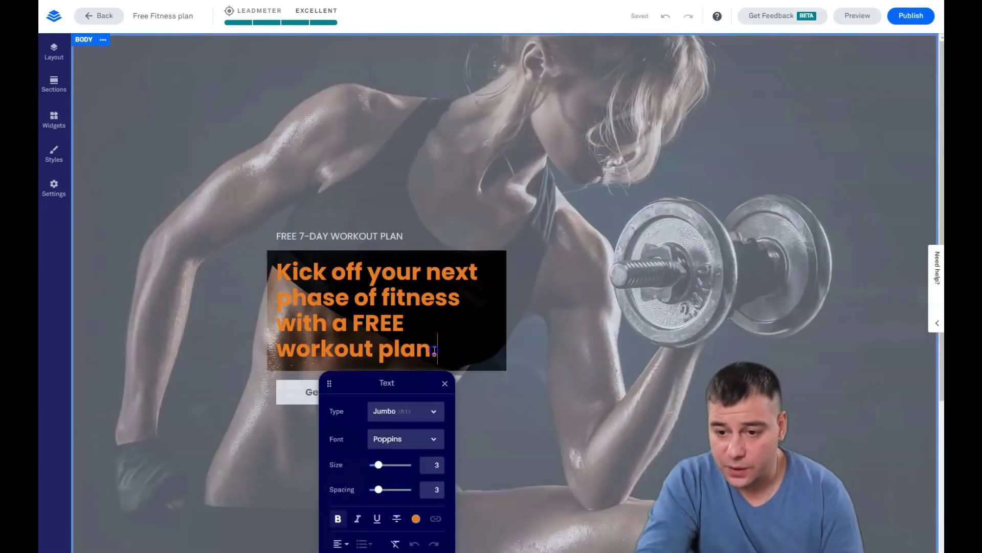
pyautogui.hotkey('ctrl', 'a')
pyautogui.click(433, 413)
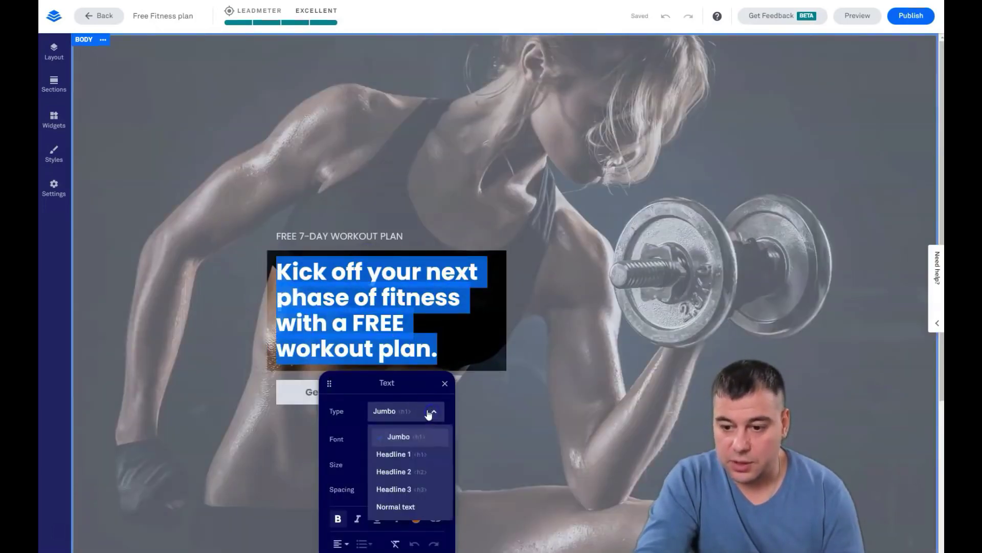
pyautogui.click(413, 452)
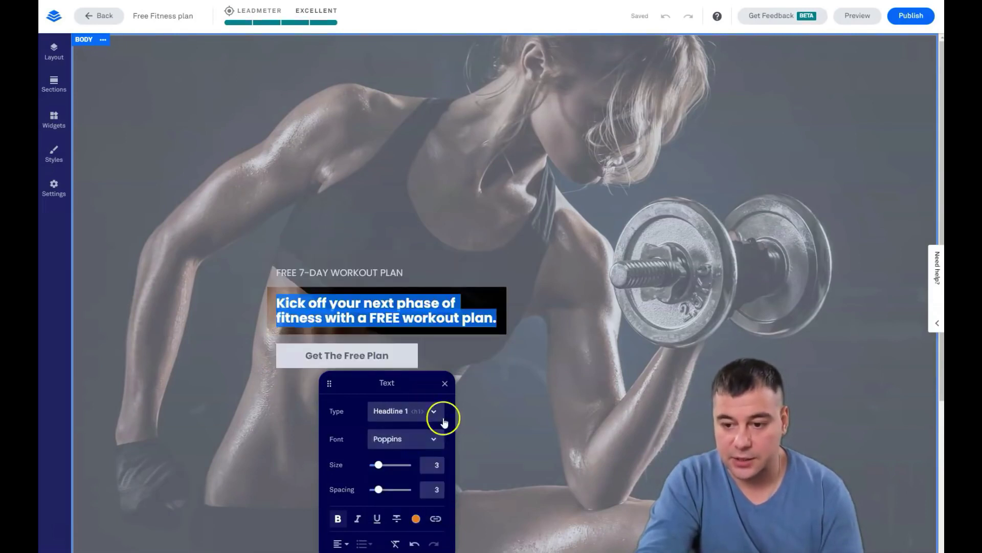
pyautogui.click(434, 411)
pyautogui.click(389, 471)
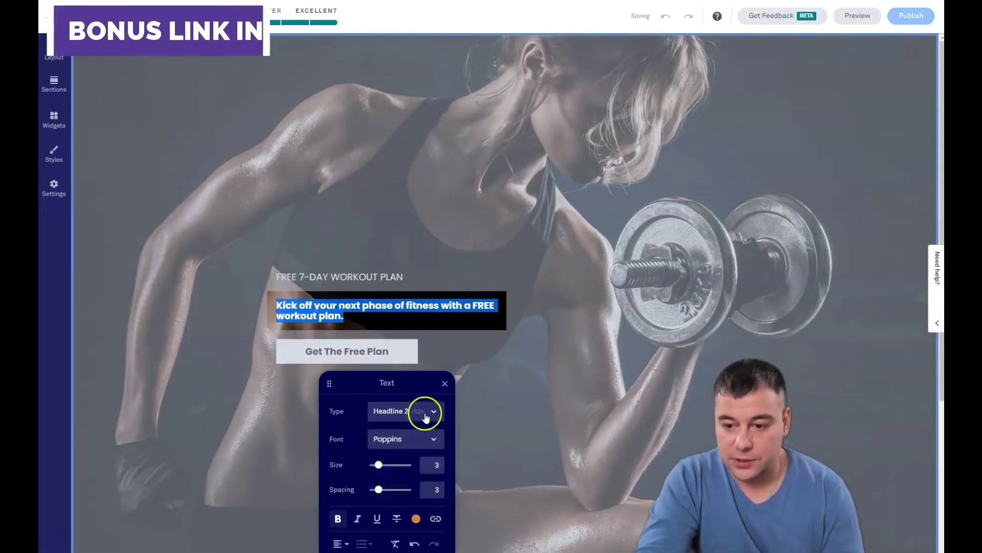
pyautogui.click(434, 411)
pyautogui.click(403, 489)
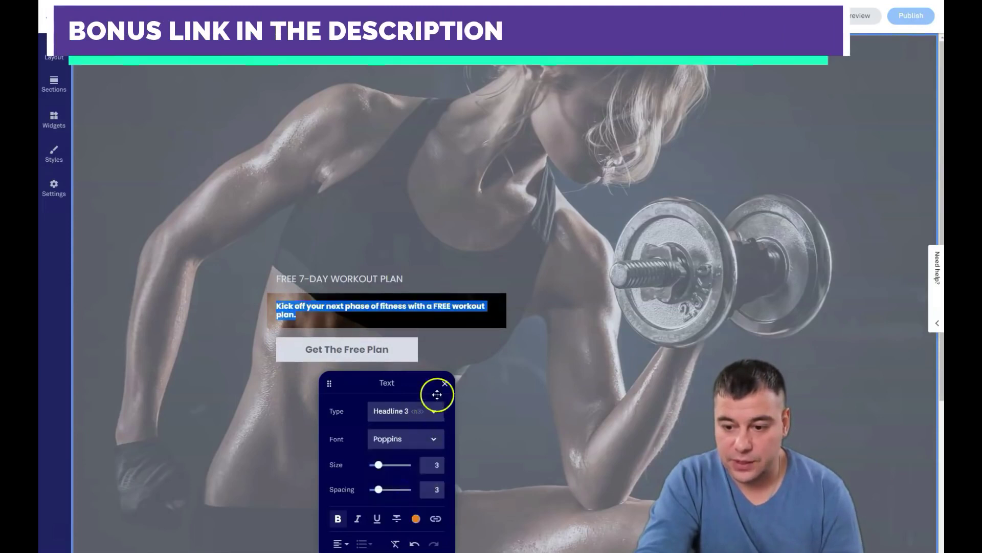
pyautogui.click(434, 412)
pyautogui.click(407, 437)
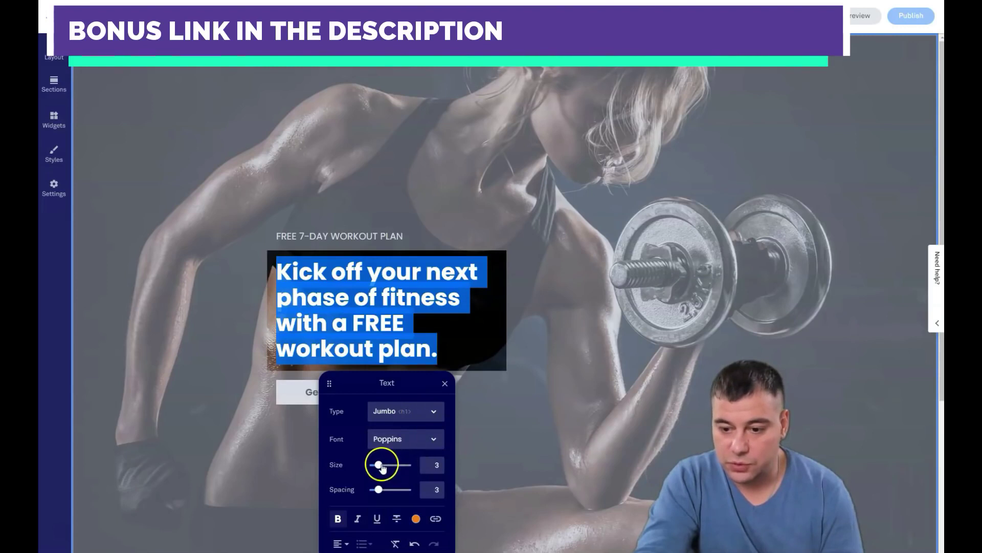
# Keep the headline at size 3 with spacing 5, and keep it bold.
pyautogui.moveTo(379, 464); pyautogui.dragTo(388, 493)
pyautogui.click(380, 488)
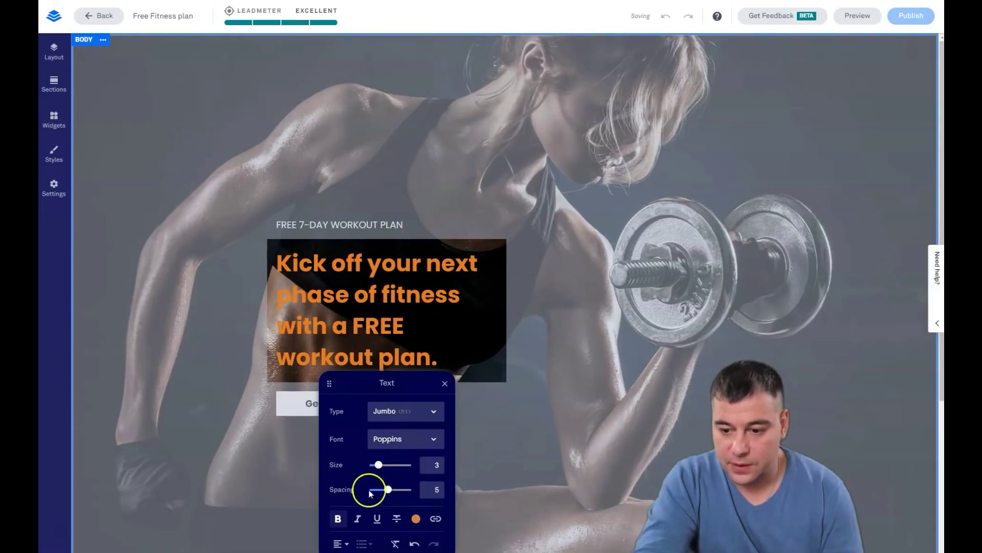
pyautogui.click(338, 519)
pyautogui.click(339, 520)
pyautogui.click(340, 520)
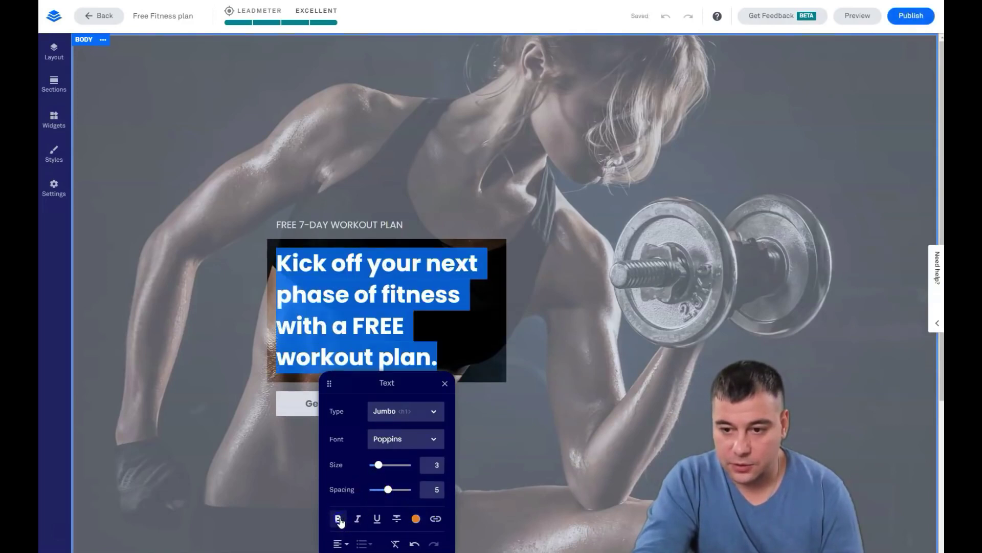
pyautogui.click(538, 493)
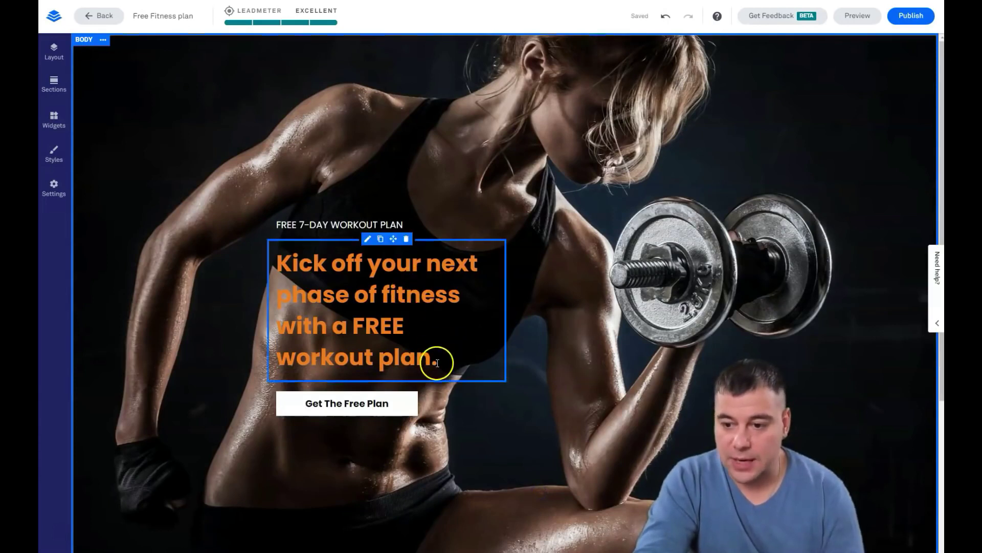
# Recolour the selected hero headline text white from Recent Colors.
pyautogui.moveTo(436, 357); pyautogui.dragTo(276, 258)
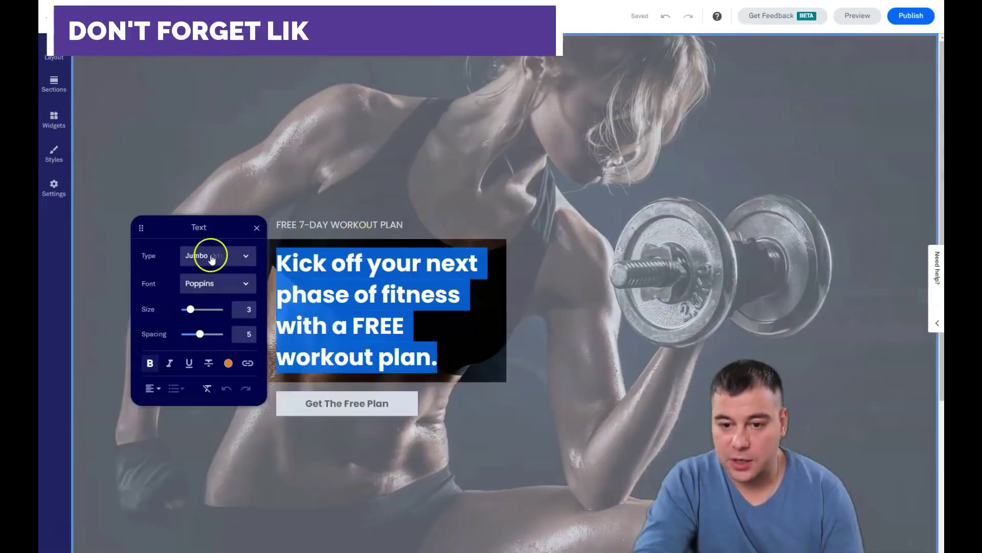
pyautogui.click(229, 363)
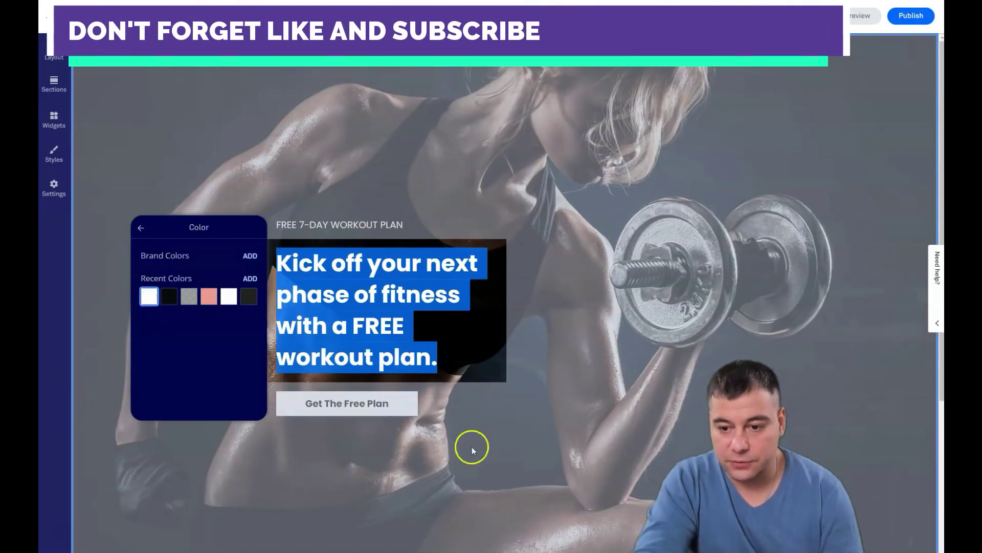
pyautogui.click(518, 423)
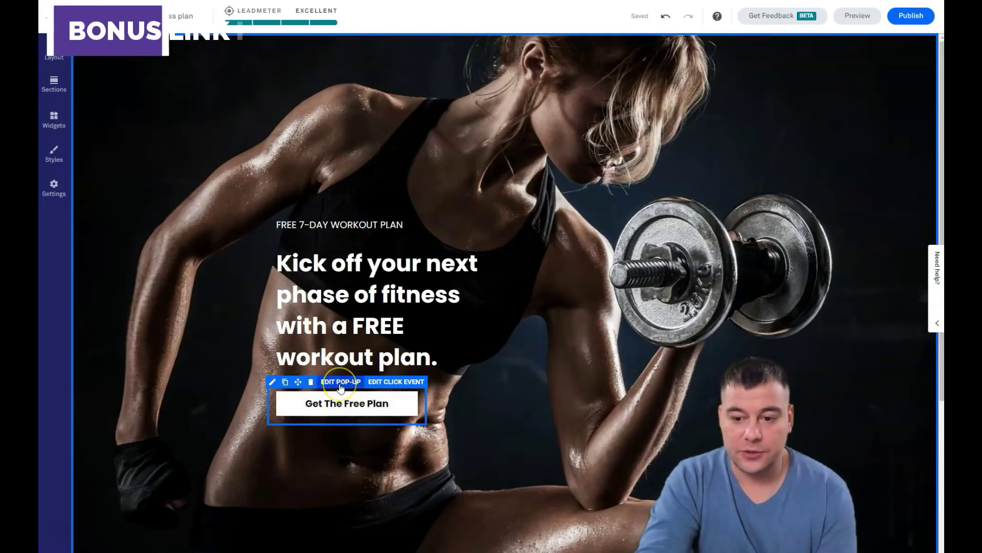
pyautogui.click(384, 381)
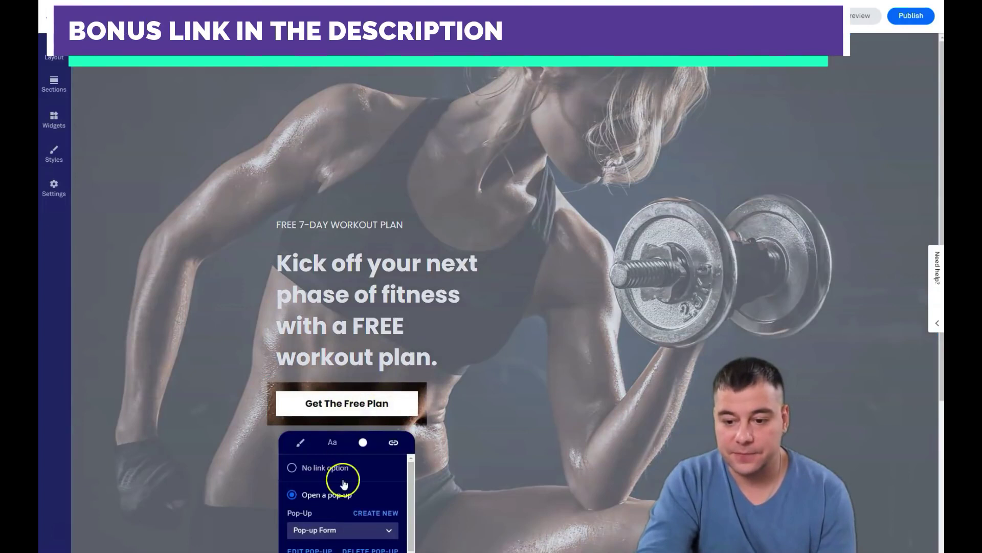
pyautogui.scroll(-5, 340, 481)
pyautogui.scroll(-5, 339, 520)
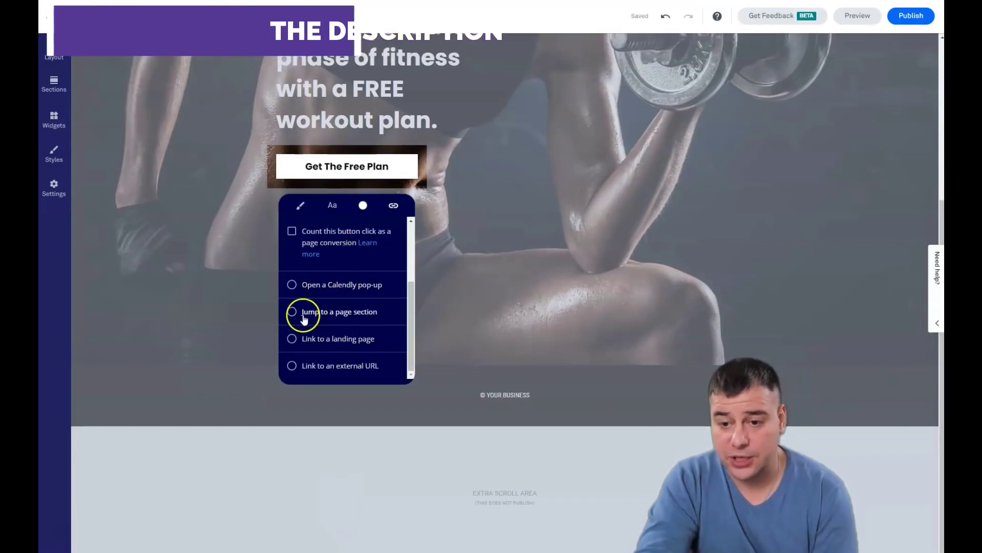
pyautogui.scroll(2, 333, 272)
pyautogui.scroll(4, 358, 321)
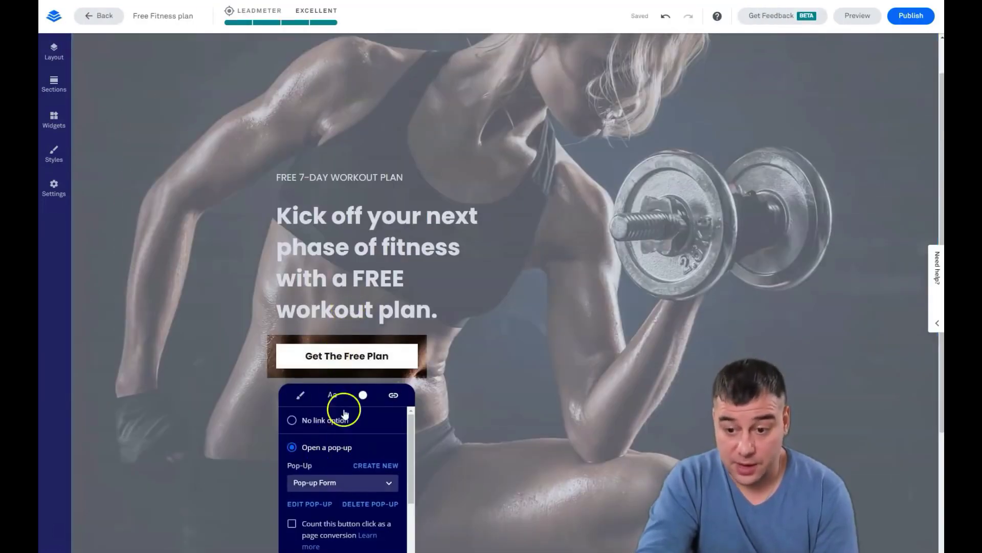
pyautogui.click(439, 384)
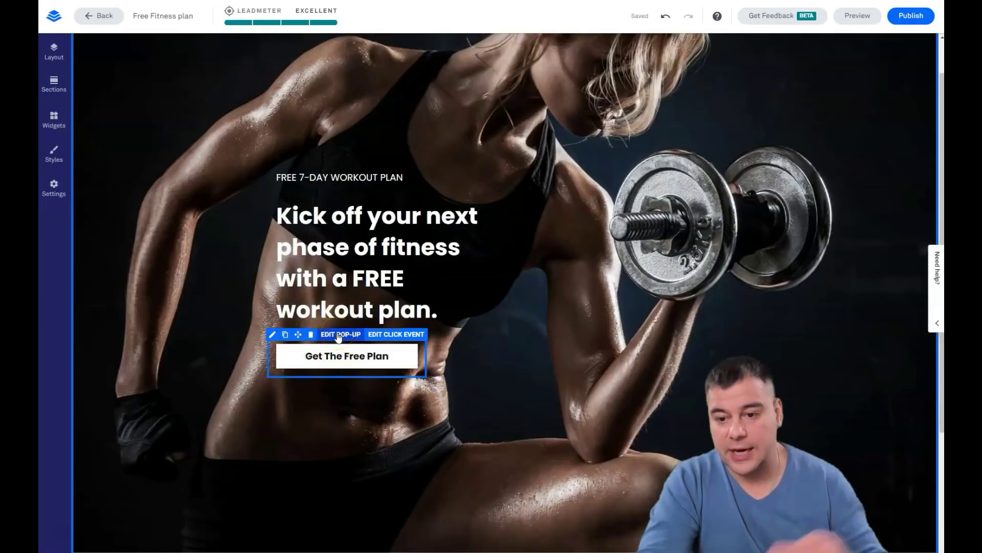
# Open the button's pop-up and select its Email form to show the Edit Your Form panel.
pyautogui.click(338, 335)
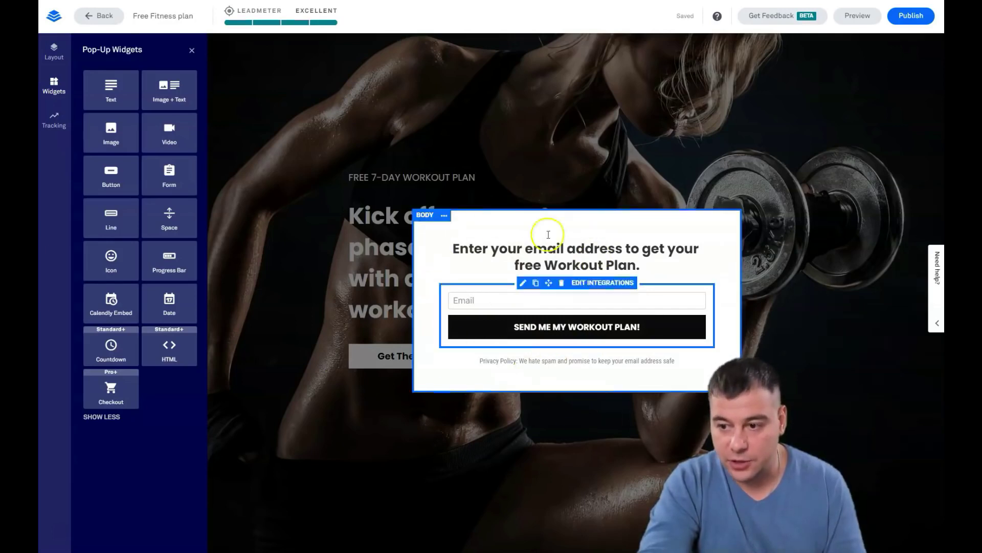
pyautogui.click(478, 300)
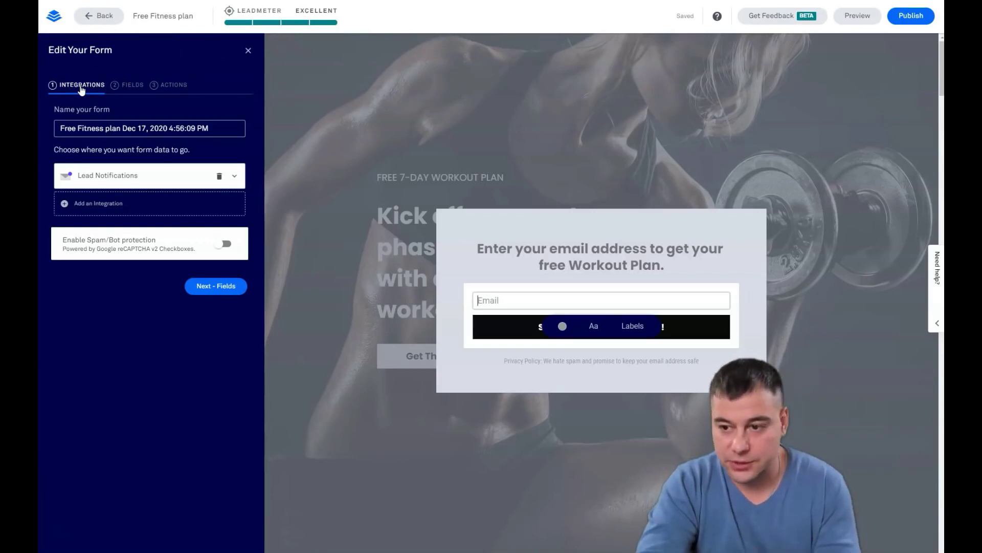
# Browse the Native and Zapier integrations, then close them without adding any, keeping Lead Notifications only.
pyautogui.click(240, 175)
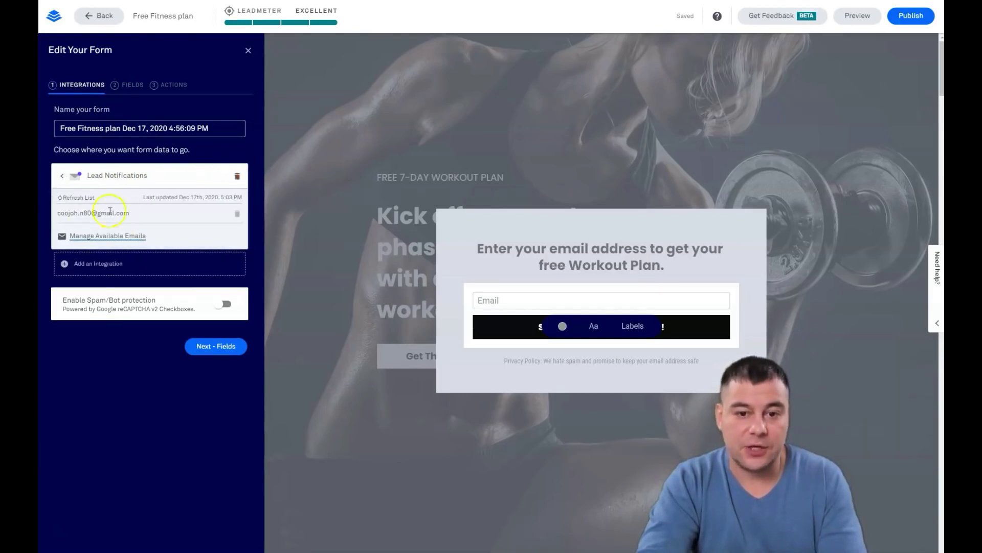
pyautogui.click(62, 179)
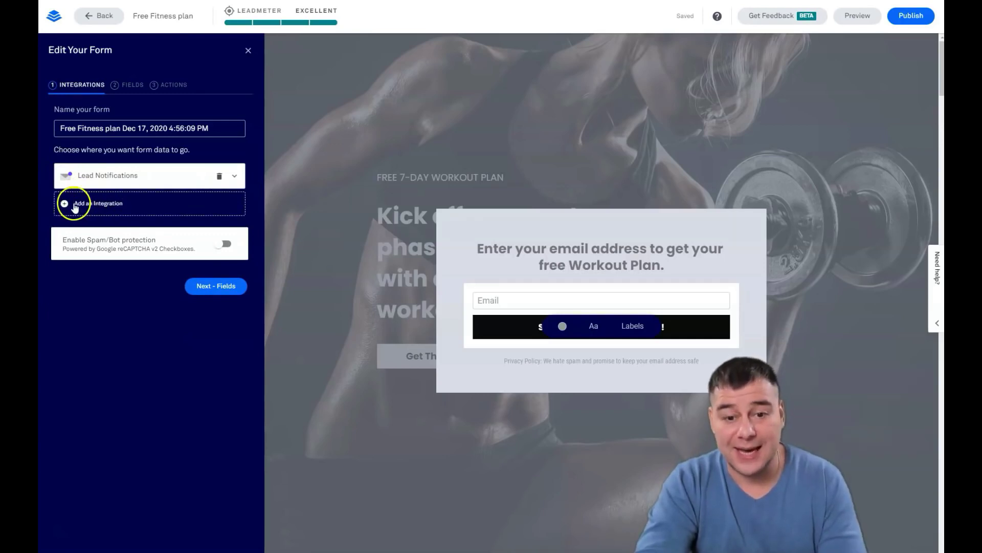
pyautogui.click(77, 203)
pyautogui.click(98, 283)
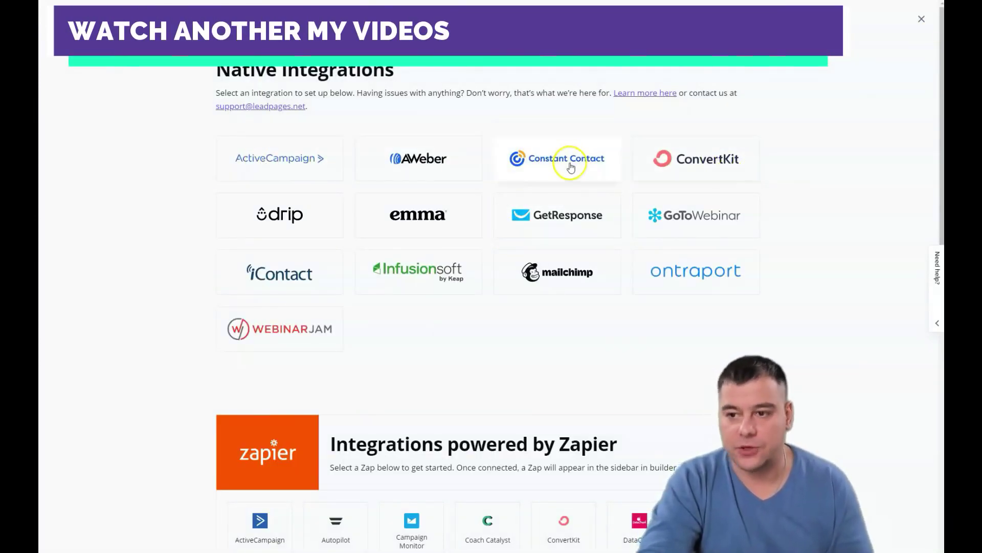
pyautogui.scroll(-3, 566, 277)
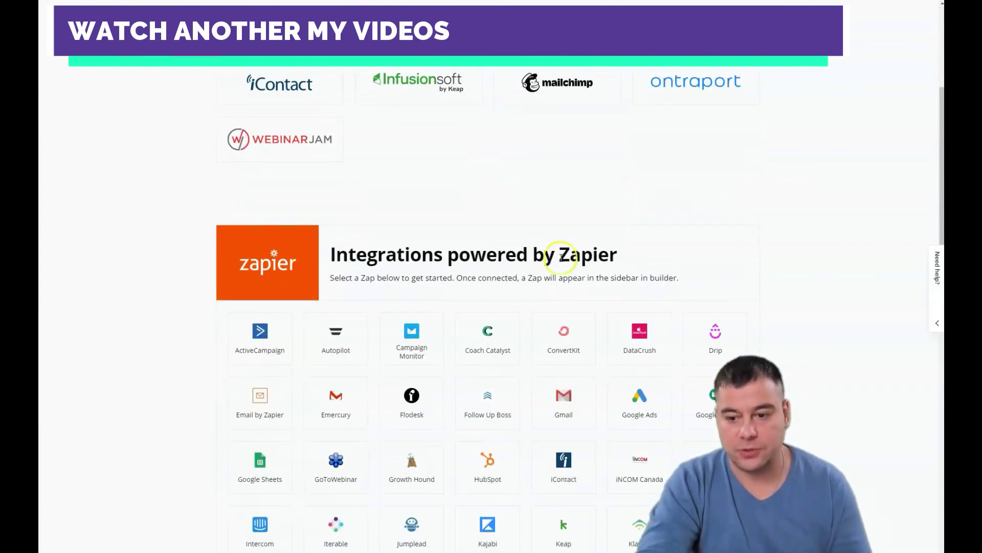
pyautogui.scroll(-3, 431, 369)
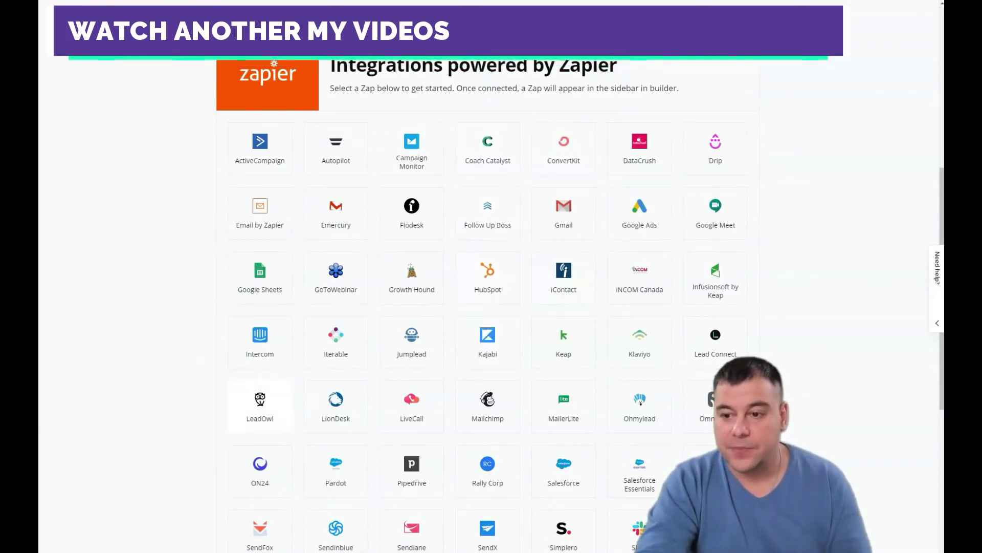
pyautogui.scroll(-3, 491, 314)
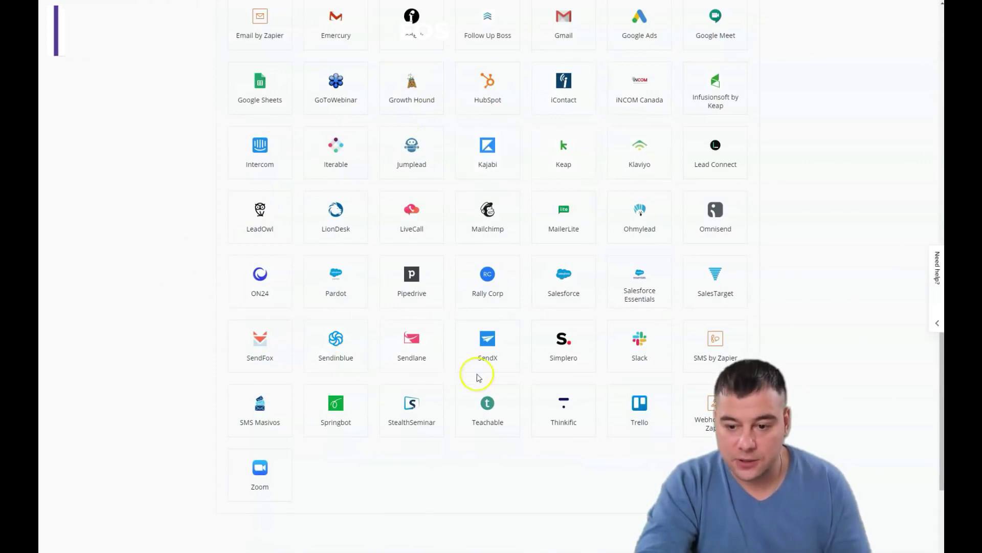
pyautogui.scroll(10, 512, 358)
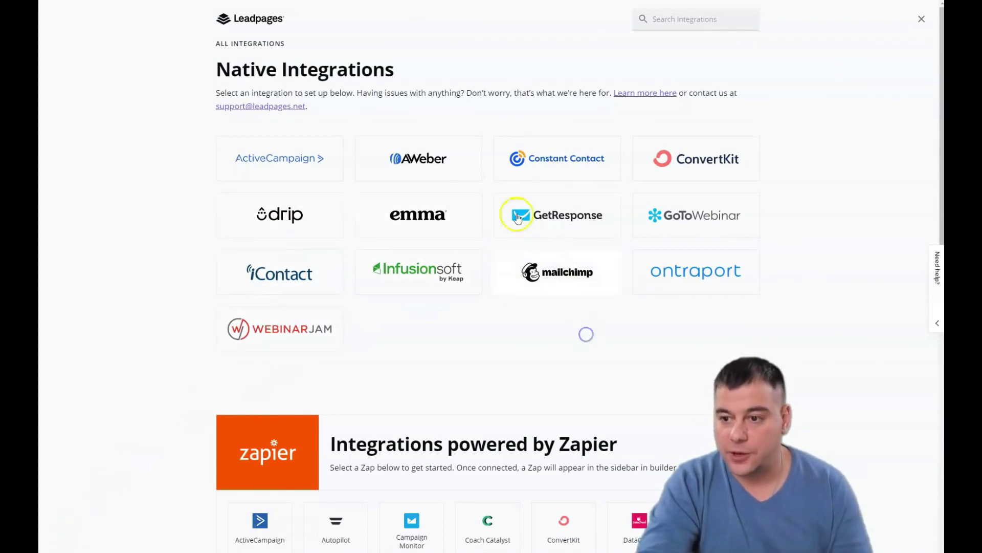
pyautogui.click(921, 18)
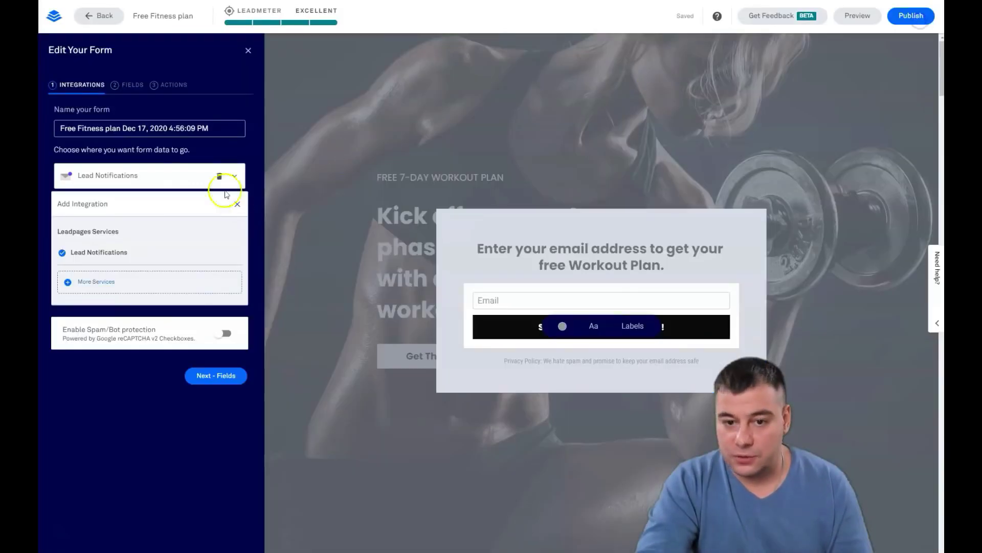
pyautogui.click(236, 205)
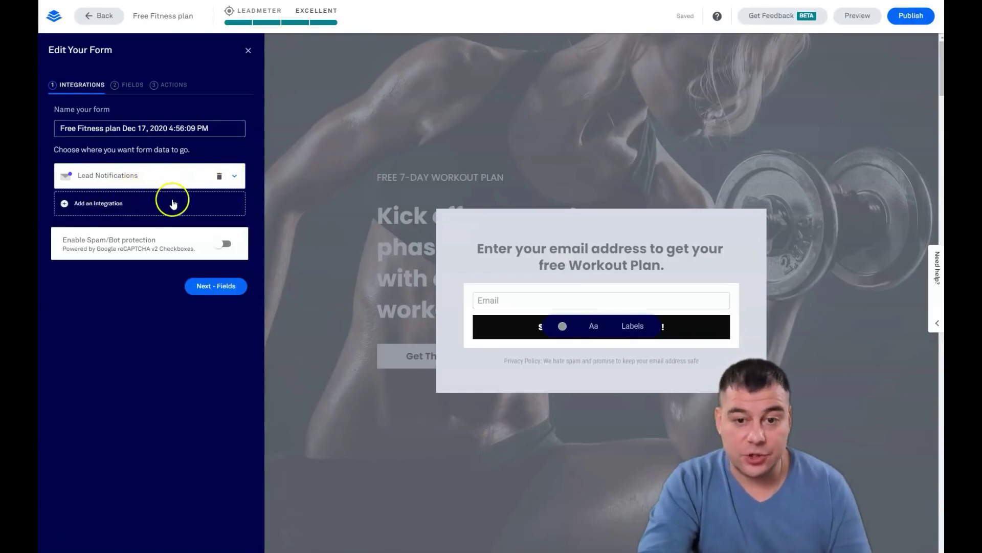
# Add a First Name field to the form and move it above Email.
pyautogui.click(126, 84)
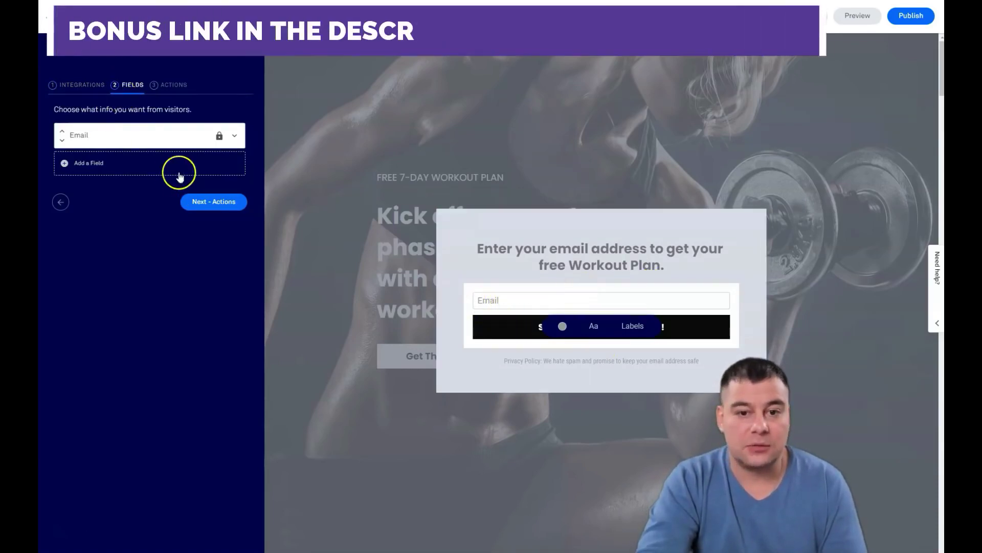
pyautogui.click(67, 164)
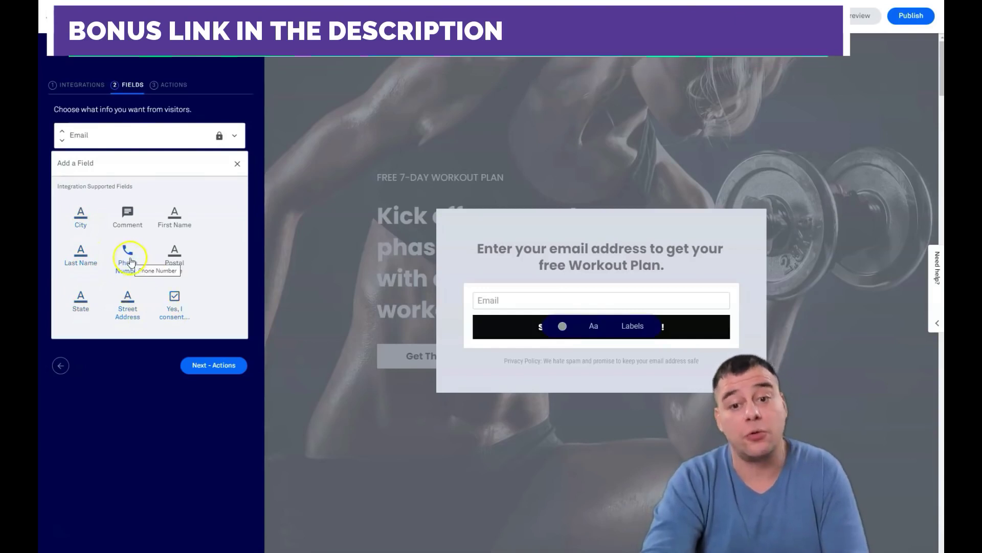
pyautogui.click(175, 218)
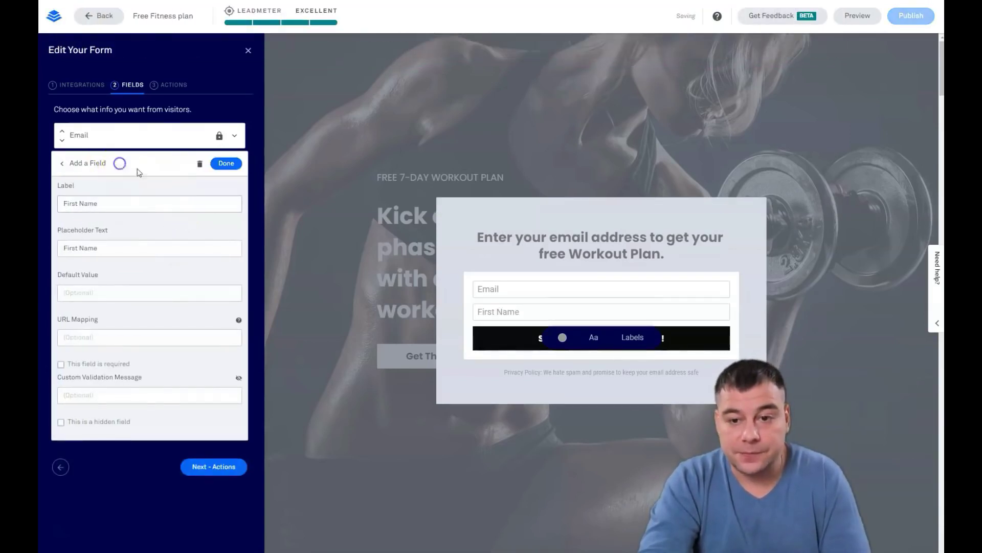
pyautogui.click(221, 168)
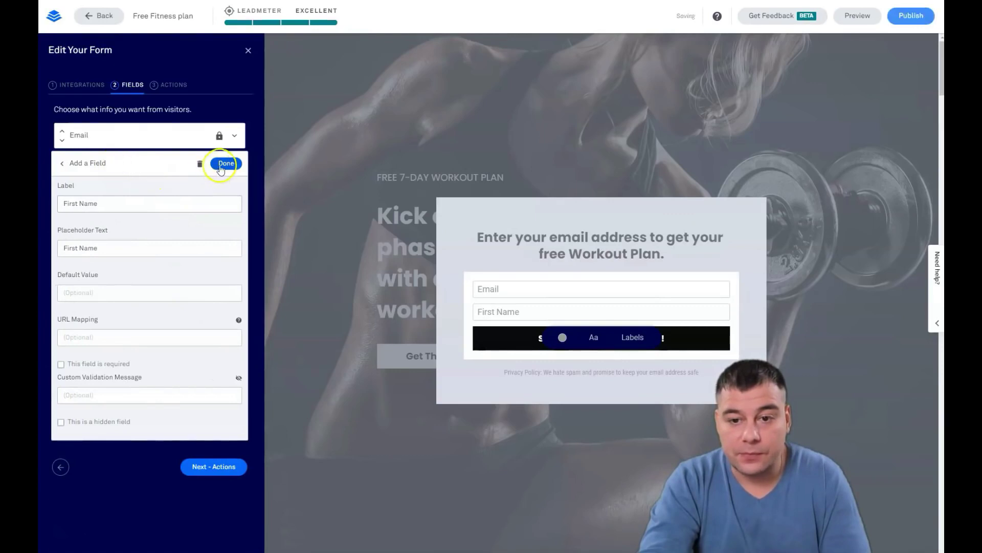
pyautogui.click(504, 285)
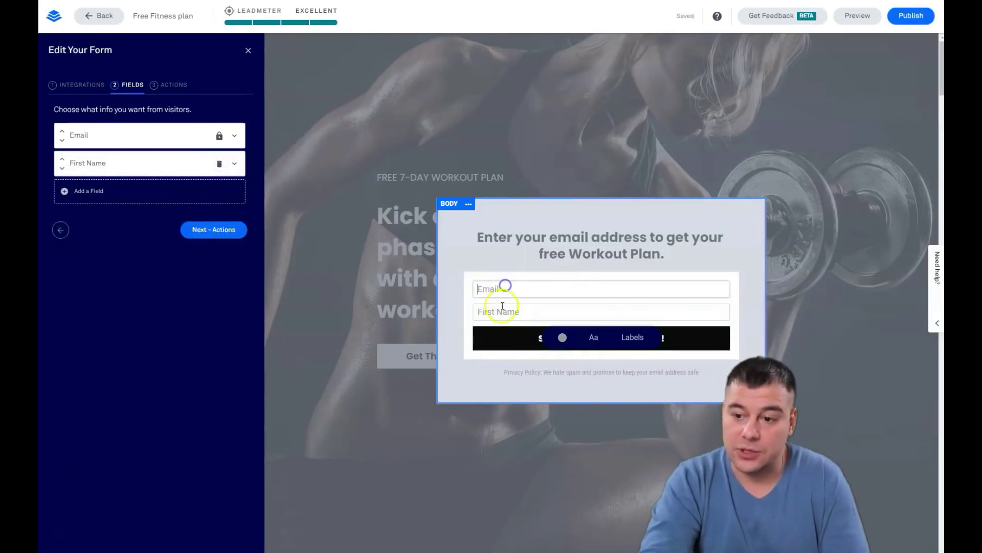
pyautogui.click(63, 159)
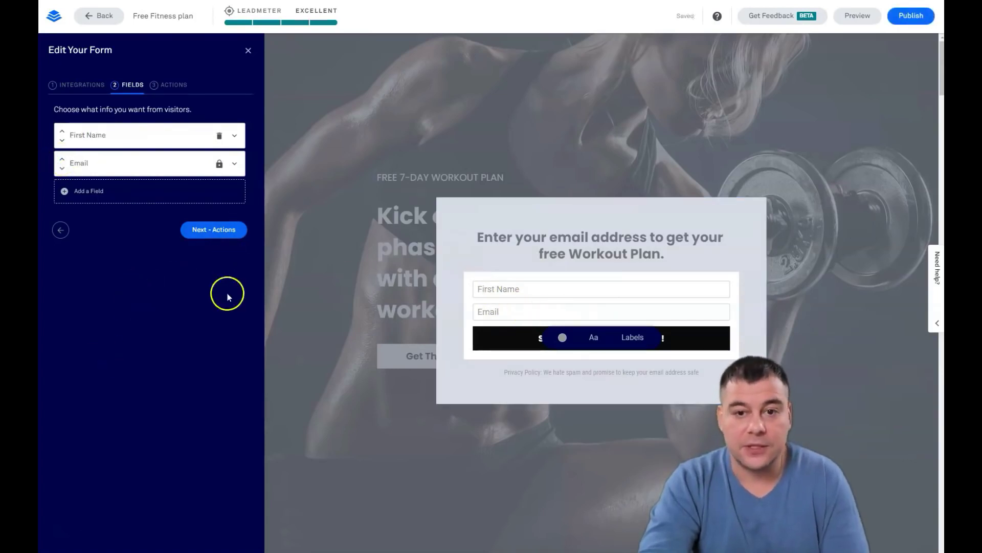
pyautogui.click(164, 85)
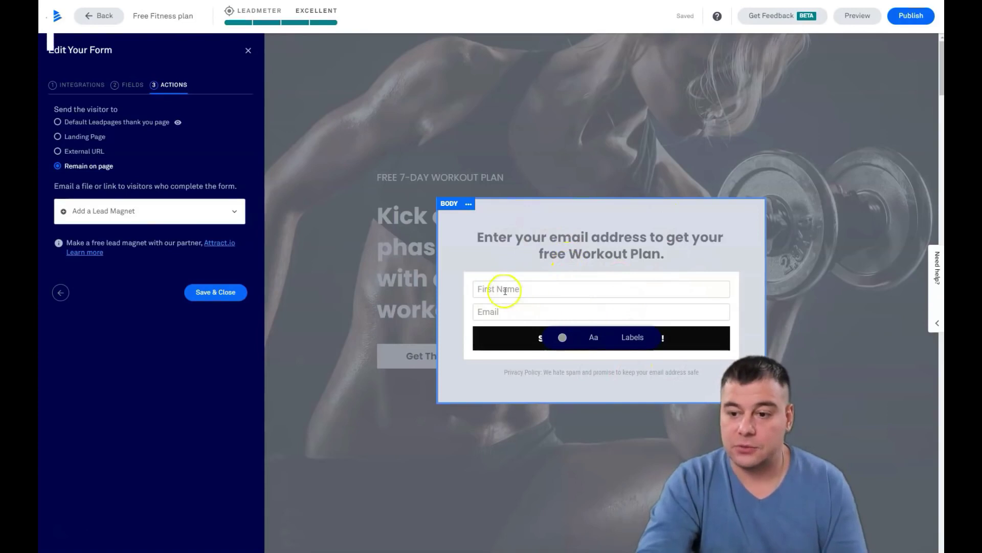
# Choose Default Leadpages thank you page after submit, leave the lead magnet empty, and save.
pyautogui.click(633, 381)
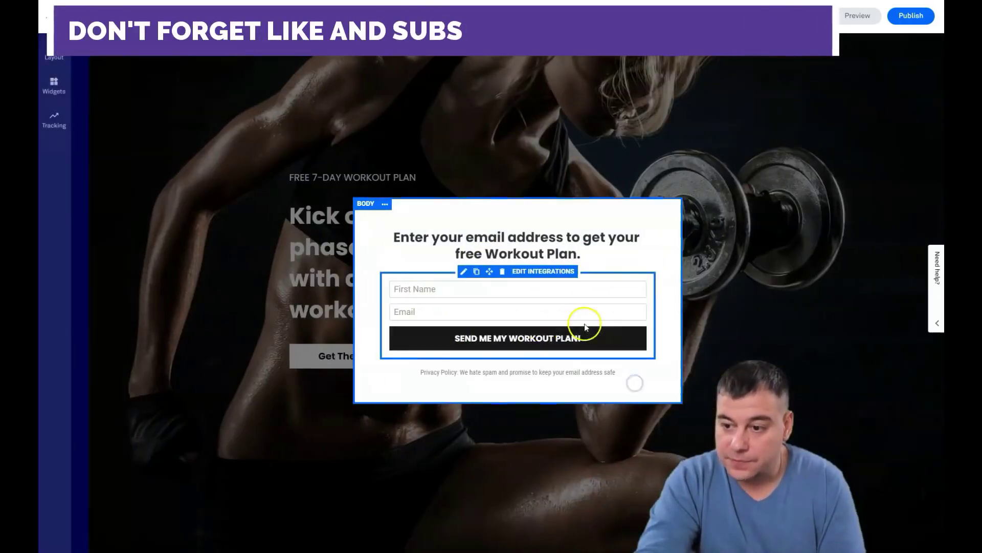
pyautogui.click(492, 343)
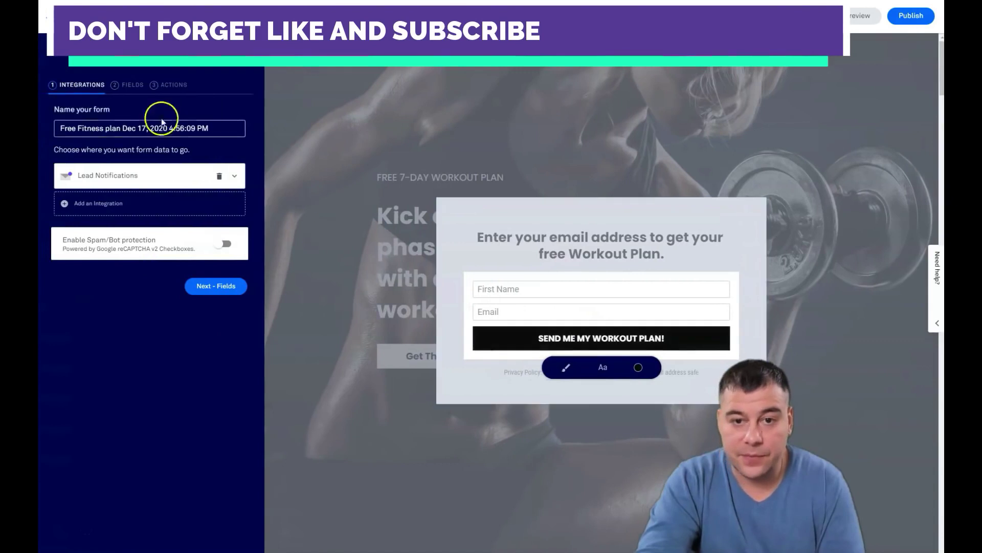
pyautogui.click(172, 87)
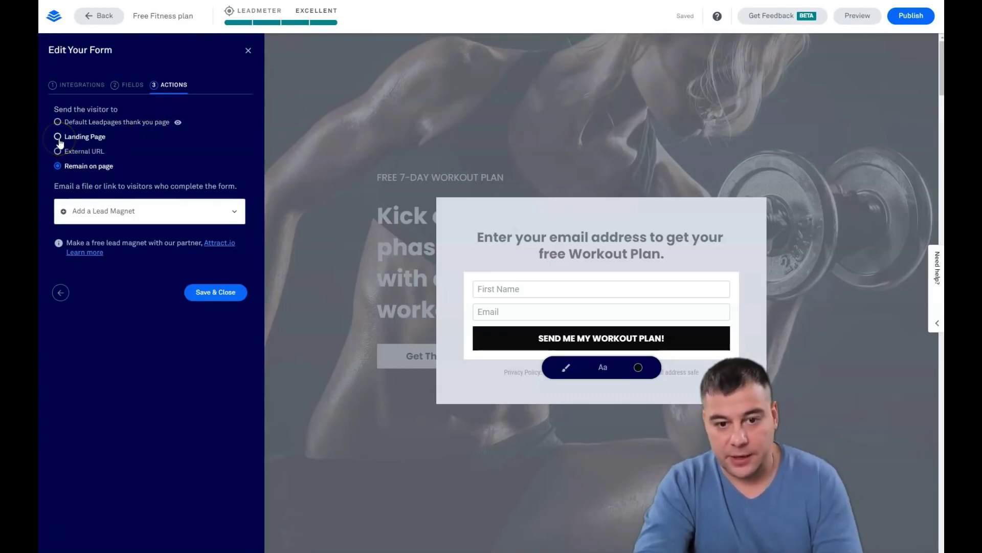
pyautogui.click(58, 122)
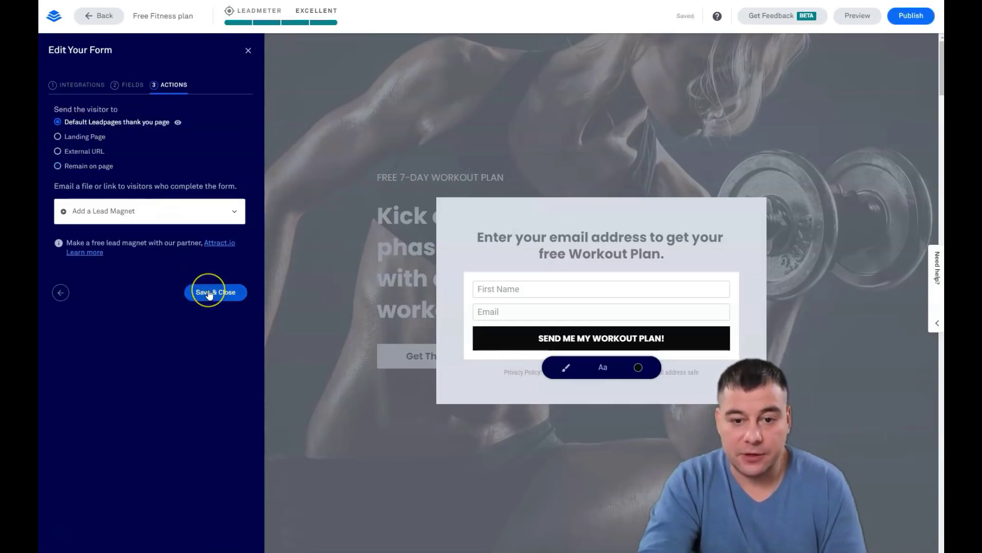
pyautogui.click(235, 211)
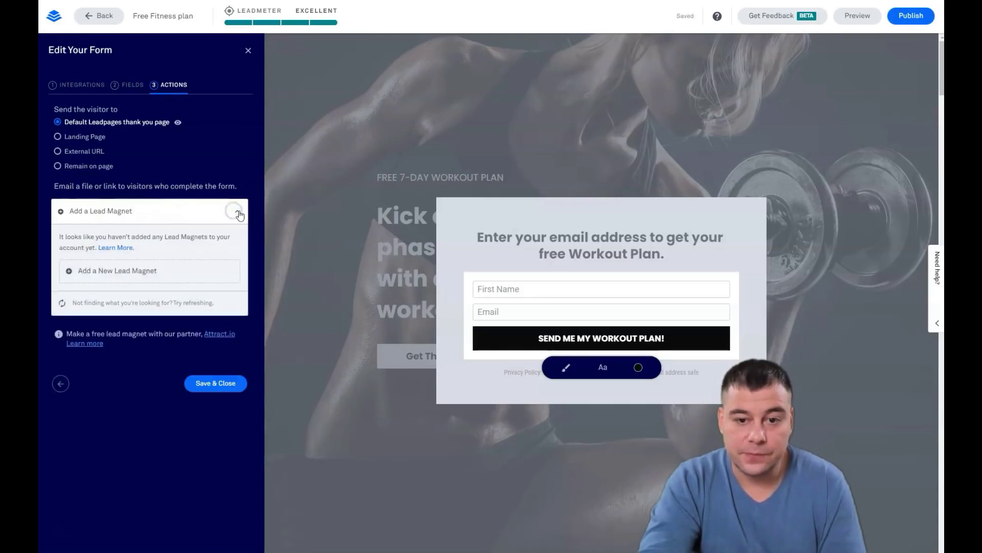
pyautogui.click(239, 213)
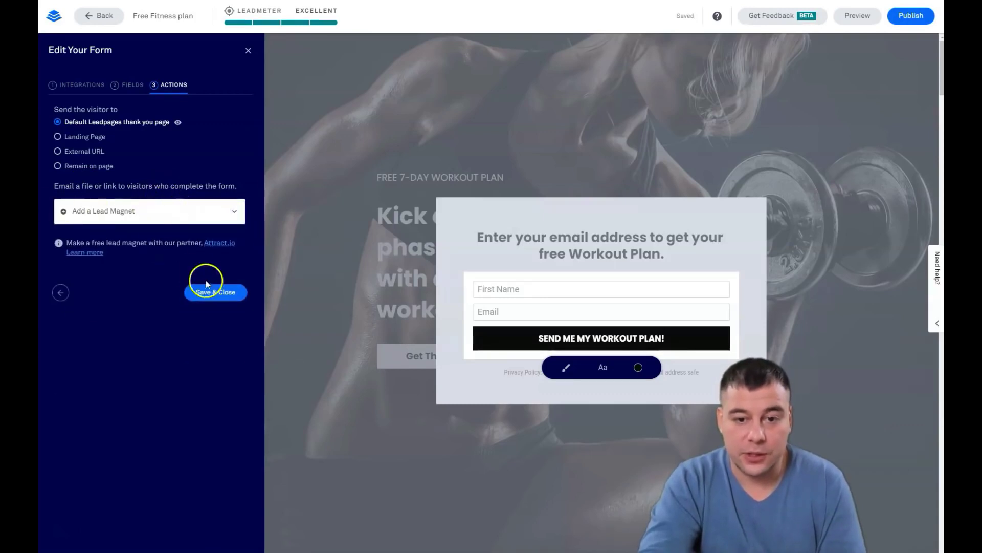
pyautogui.click(204, 293)
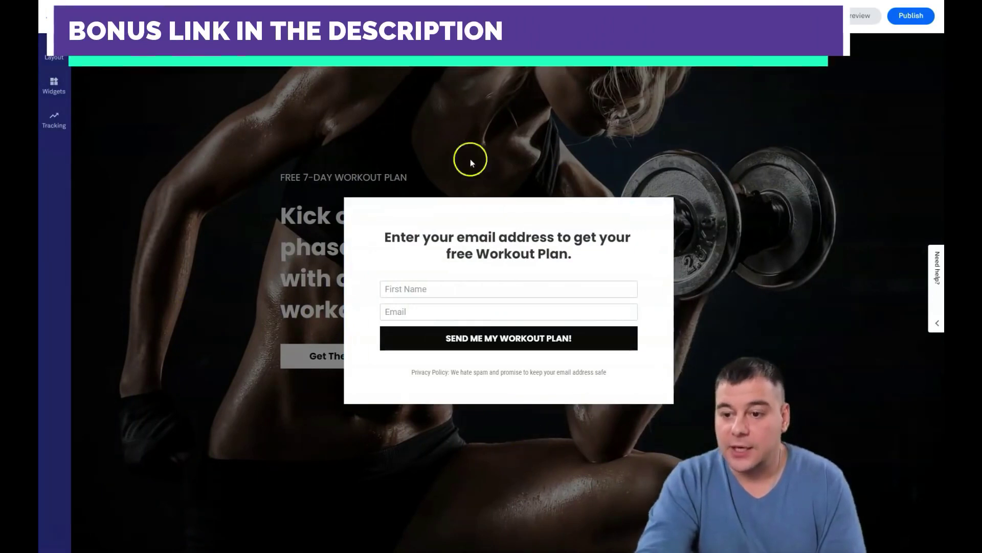
# Preview the landing page in Tablet and Phone views, then return to the desktop preview.
pyautogui.click(240, 467)
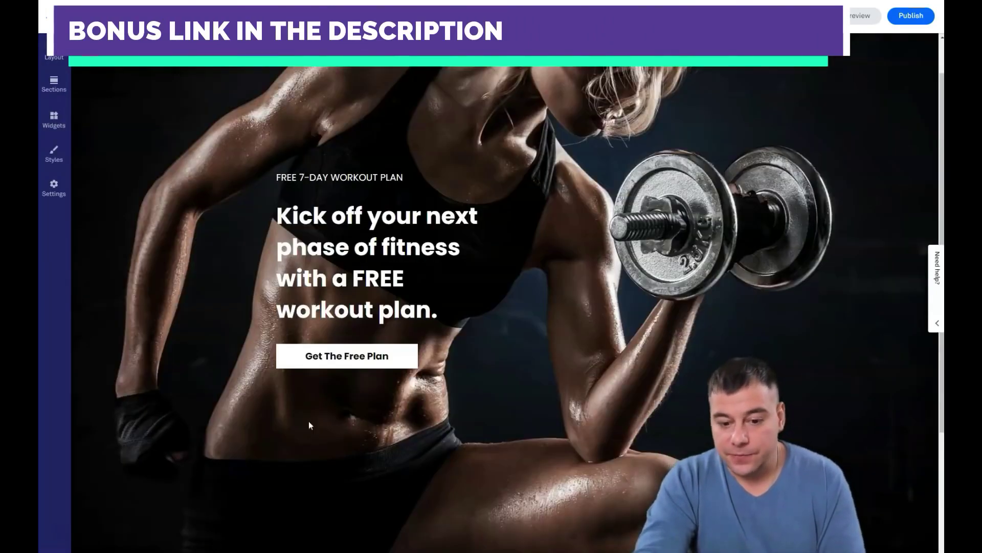
pyautogui.click(858, 16)
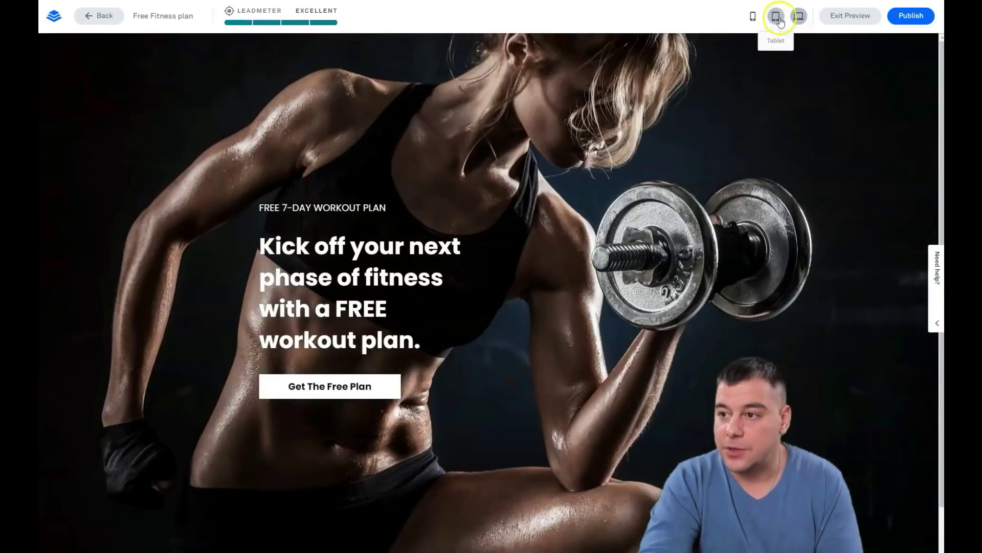
pyautogui.click(777, 17)
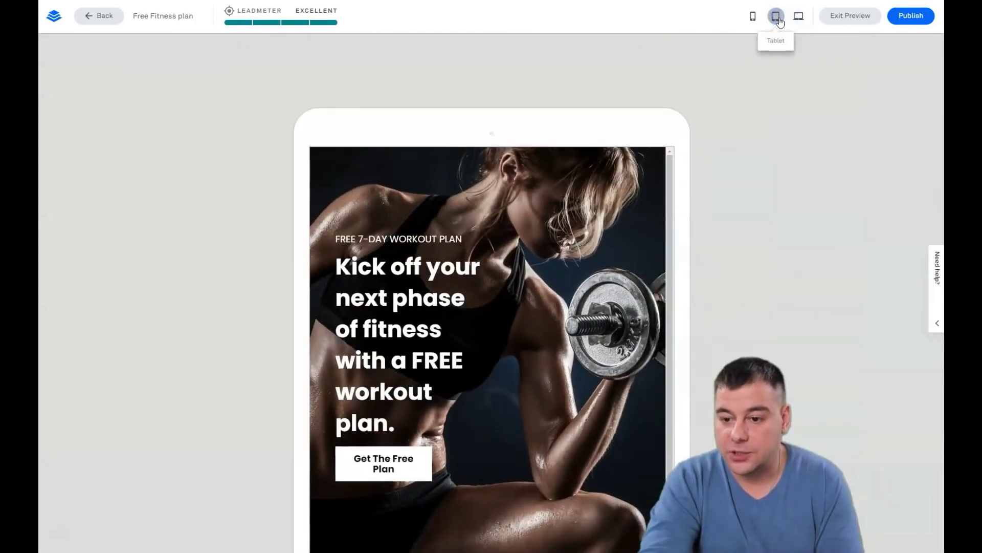
pyautogui.click(753, 16)
pyautogui.scroll(-2, 522, 255)
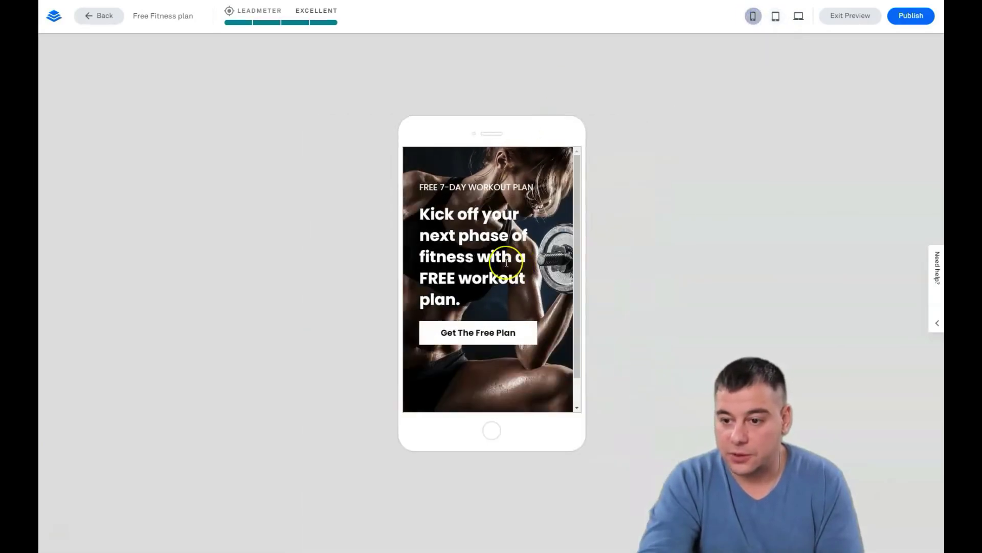
pyautogui.scroll(-1, 507, 264)
pyautogui.scroll(1, 505, 264)
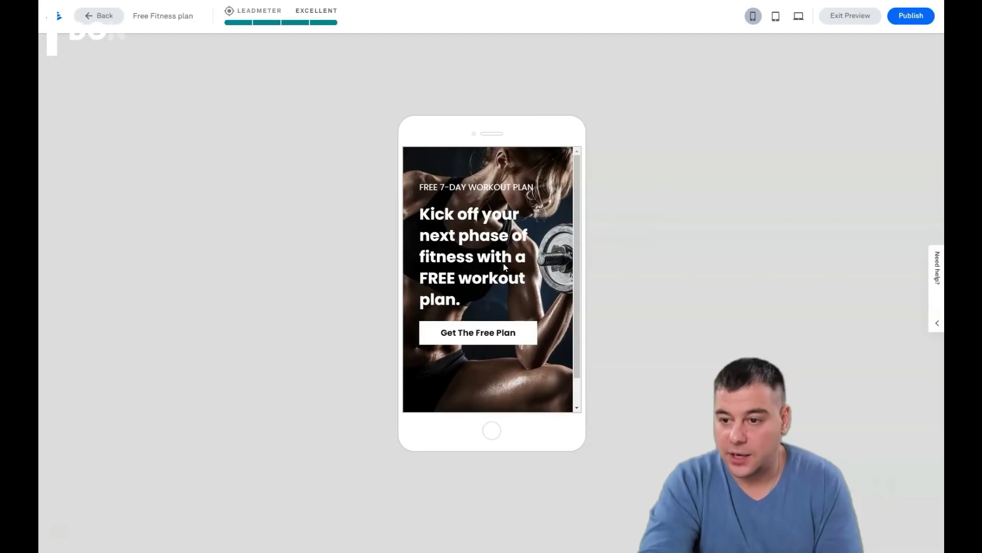
pyautogui.scroll(-1, 503, 263)
pyautogui.scroll(1, 502, 262)
pyautogui.click(799, 16)
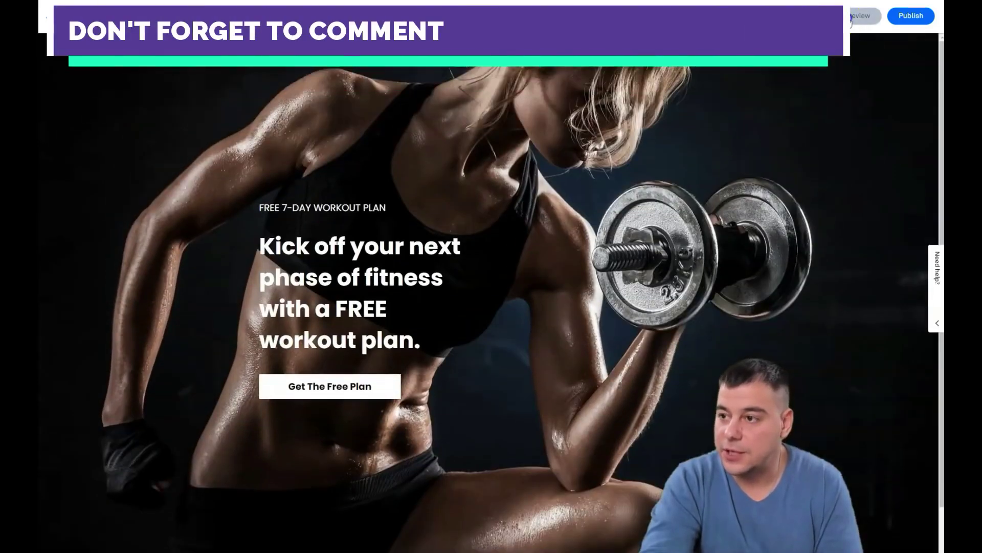
# Exit the preview to resume editing the Free Fitness plan page.
pyautogui.click(851, 17)
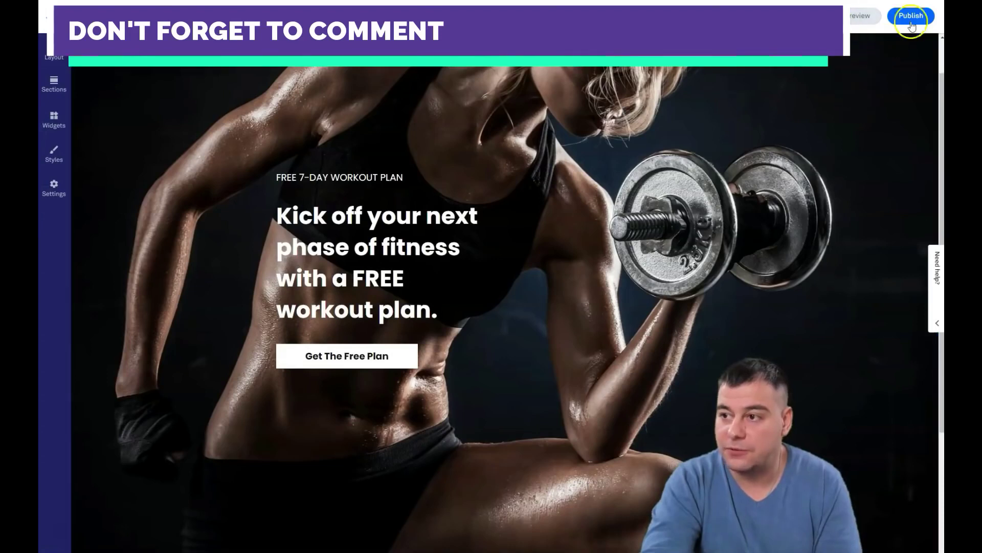